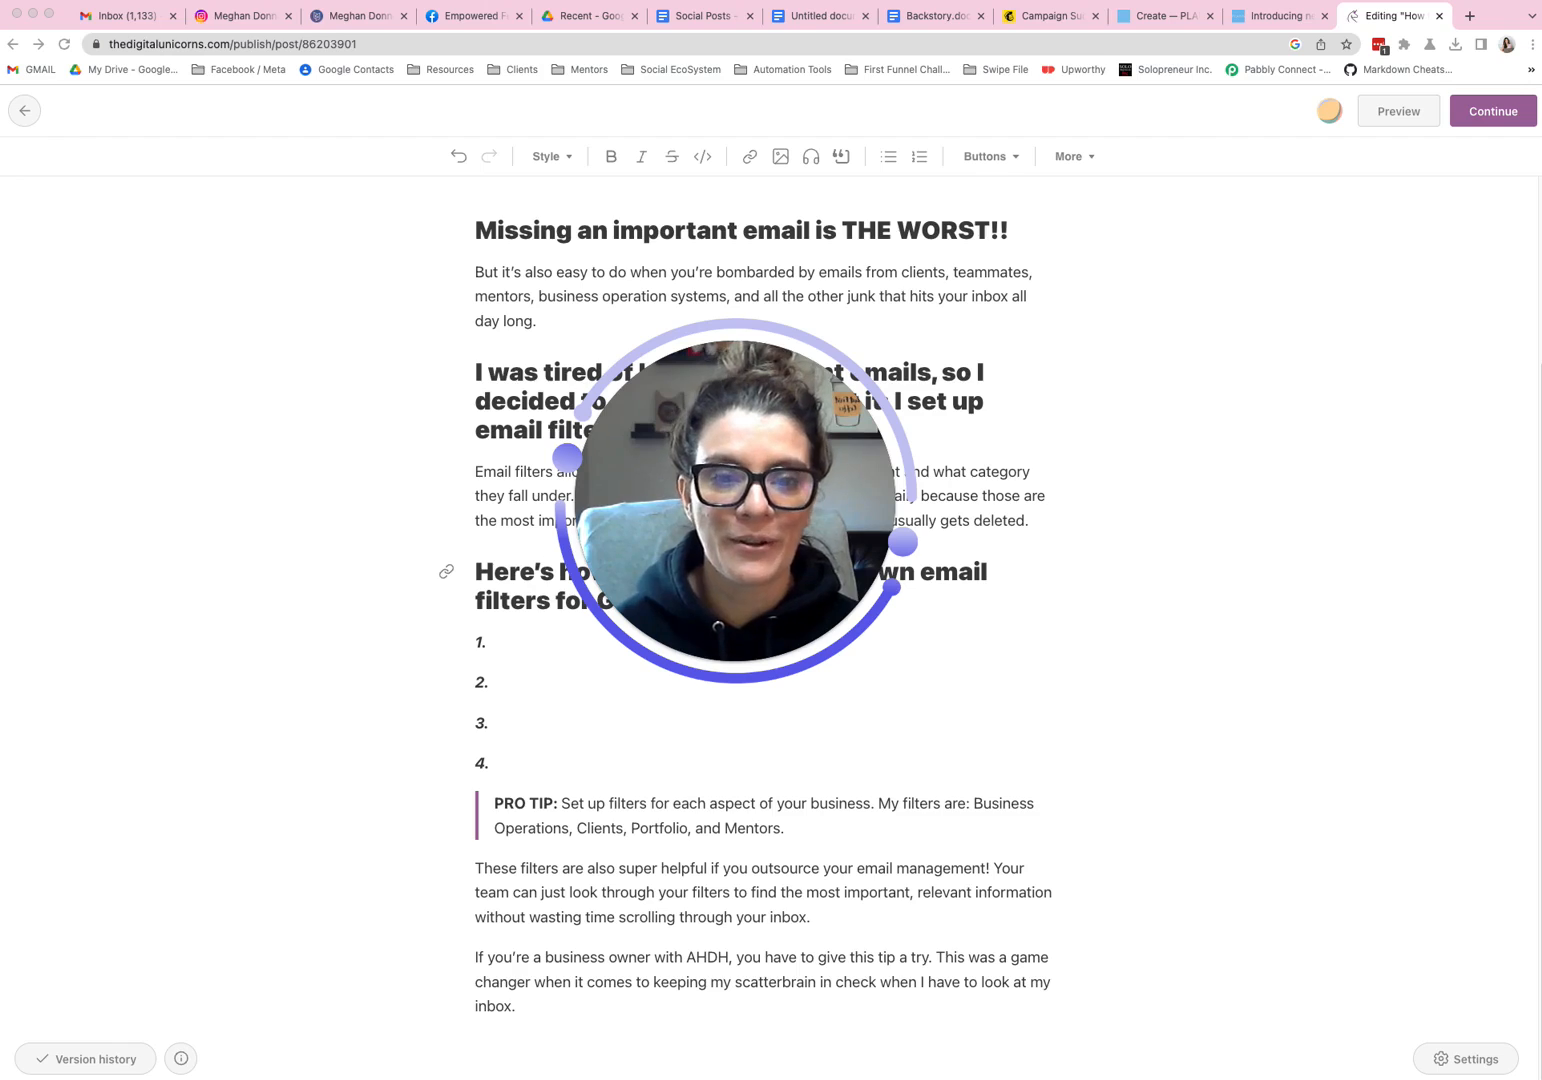
- Switch to Gmail, expand the 00 - Business Operations label and open the email "You're on the waitlist for Notion AI!"
mouse_move(615, 645)
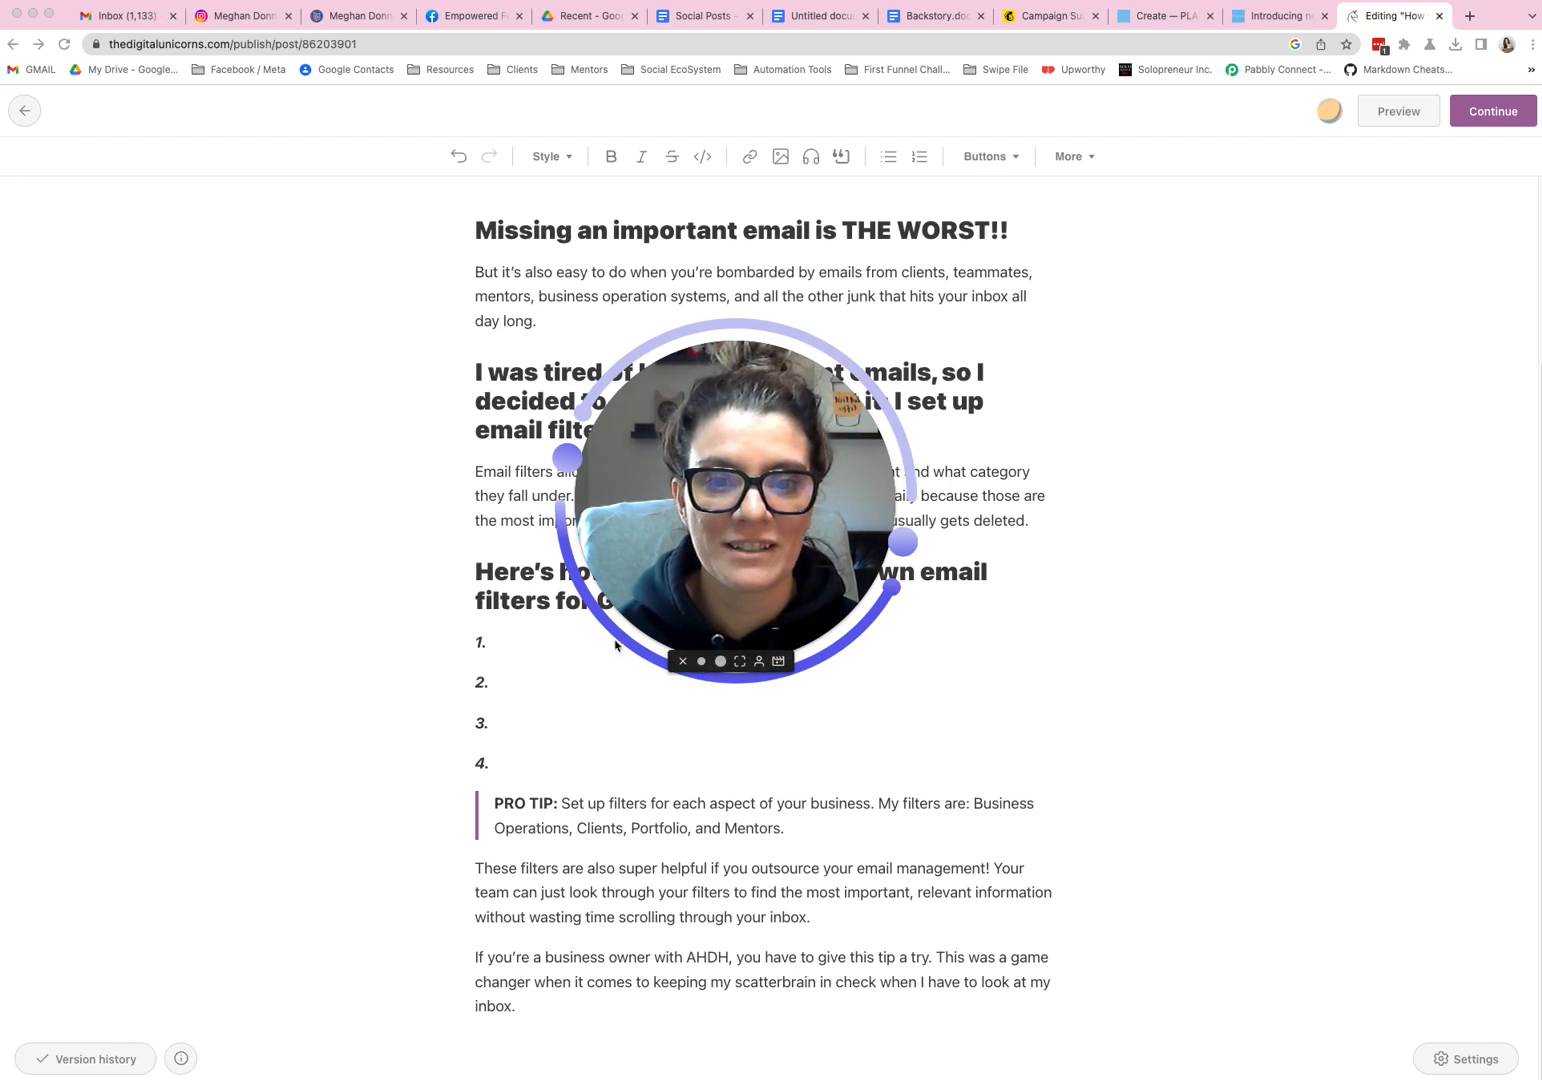
click(120, 15)
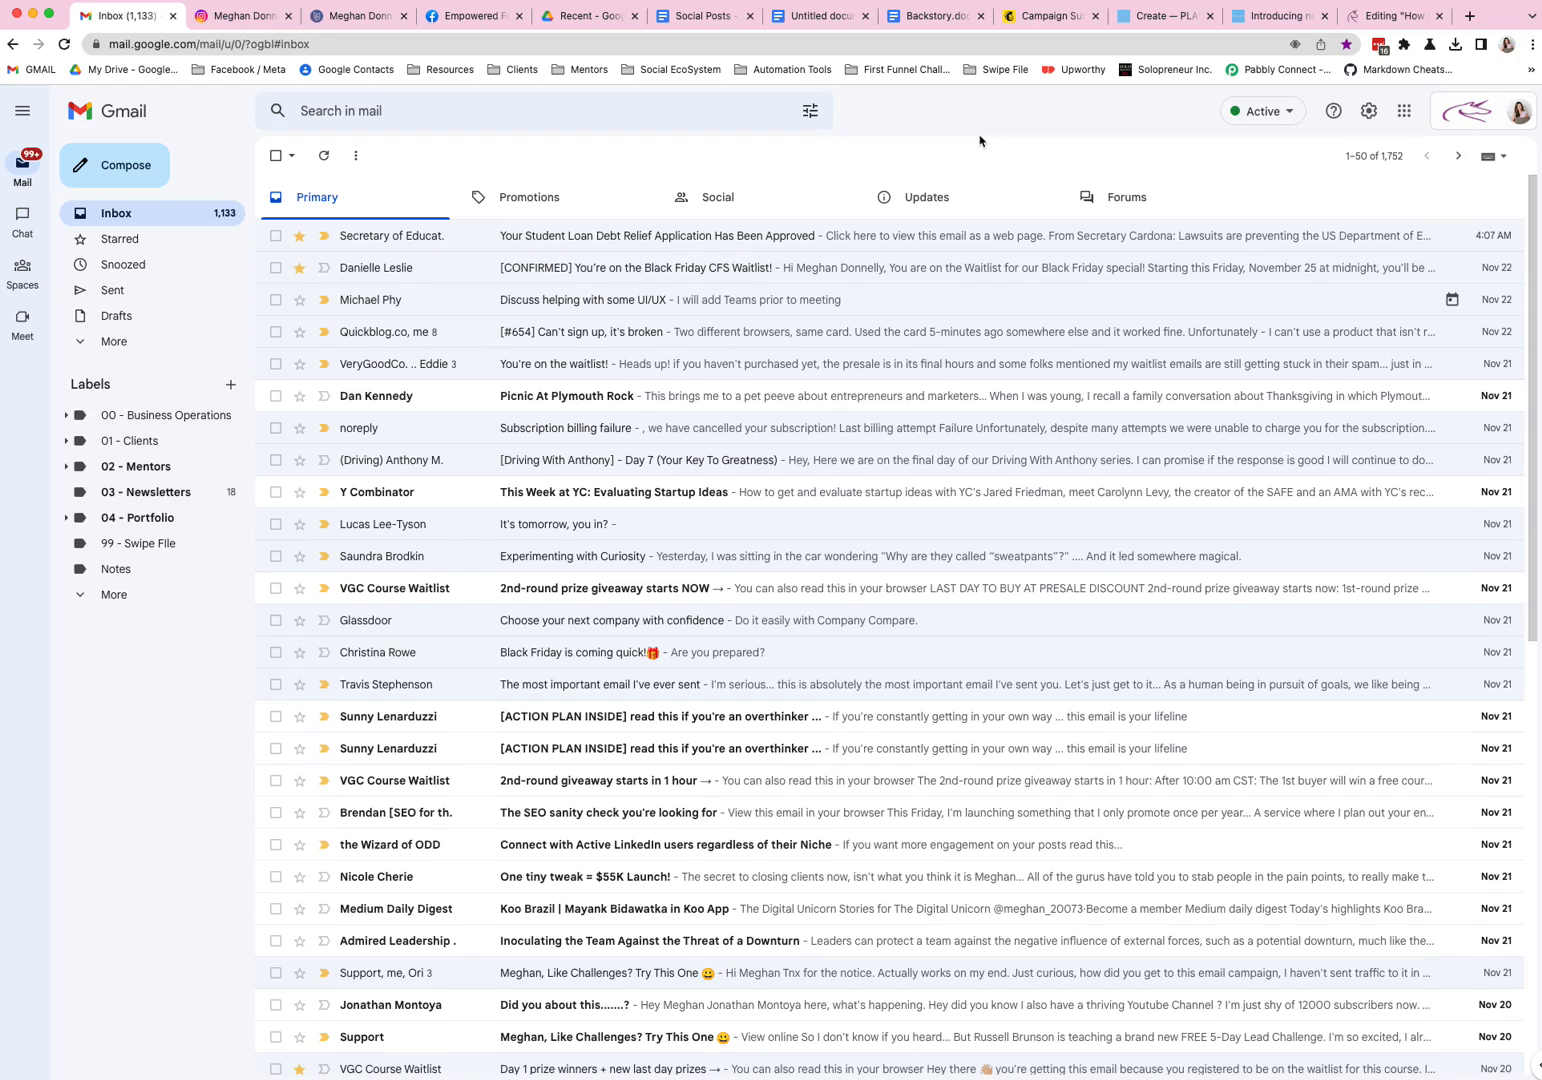
click(67, 417)
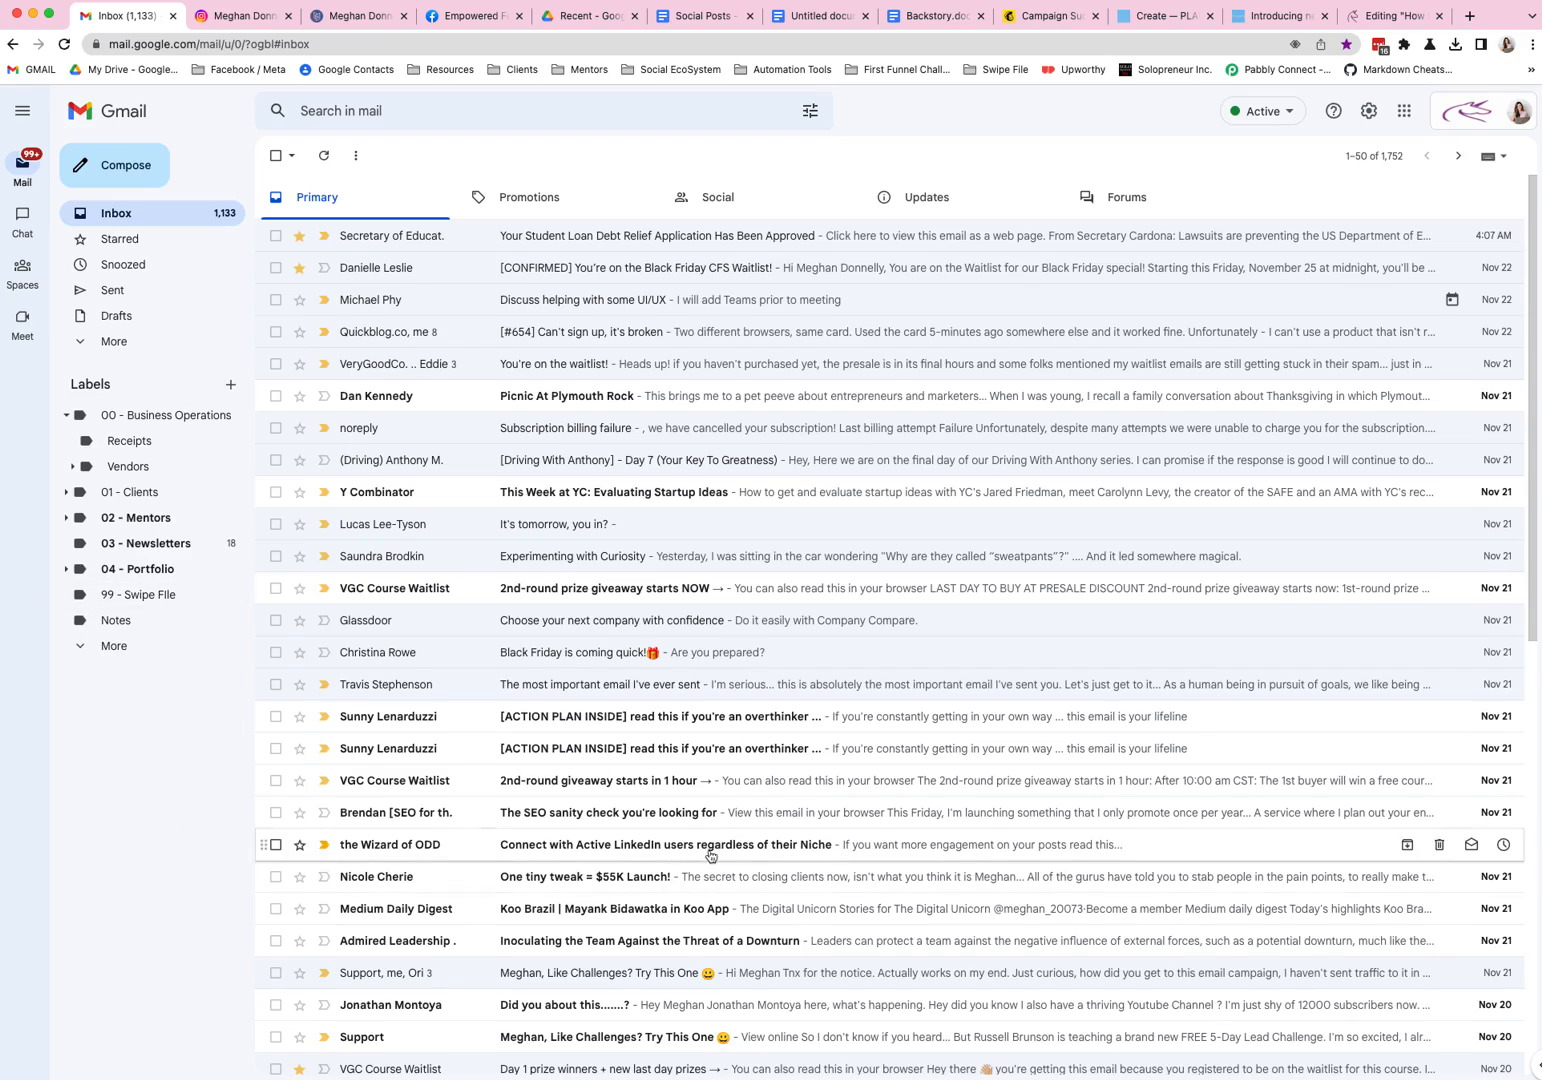
scroll(928, 634, down, 10)
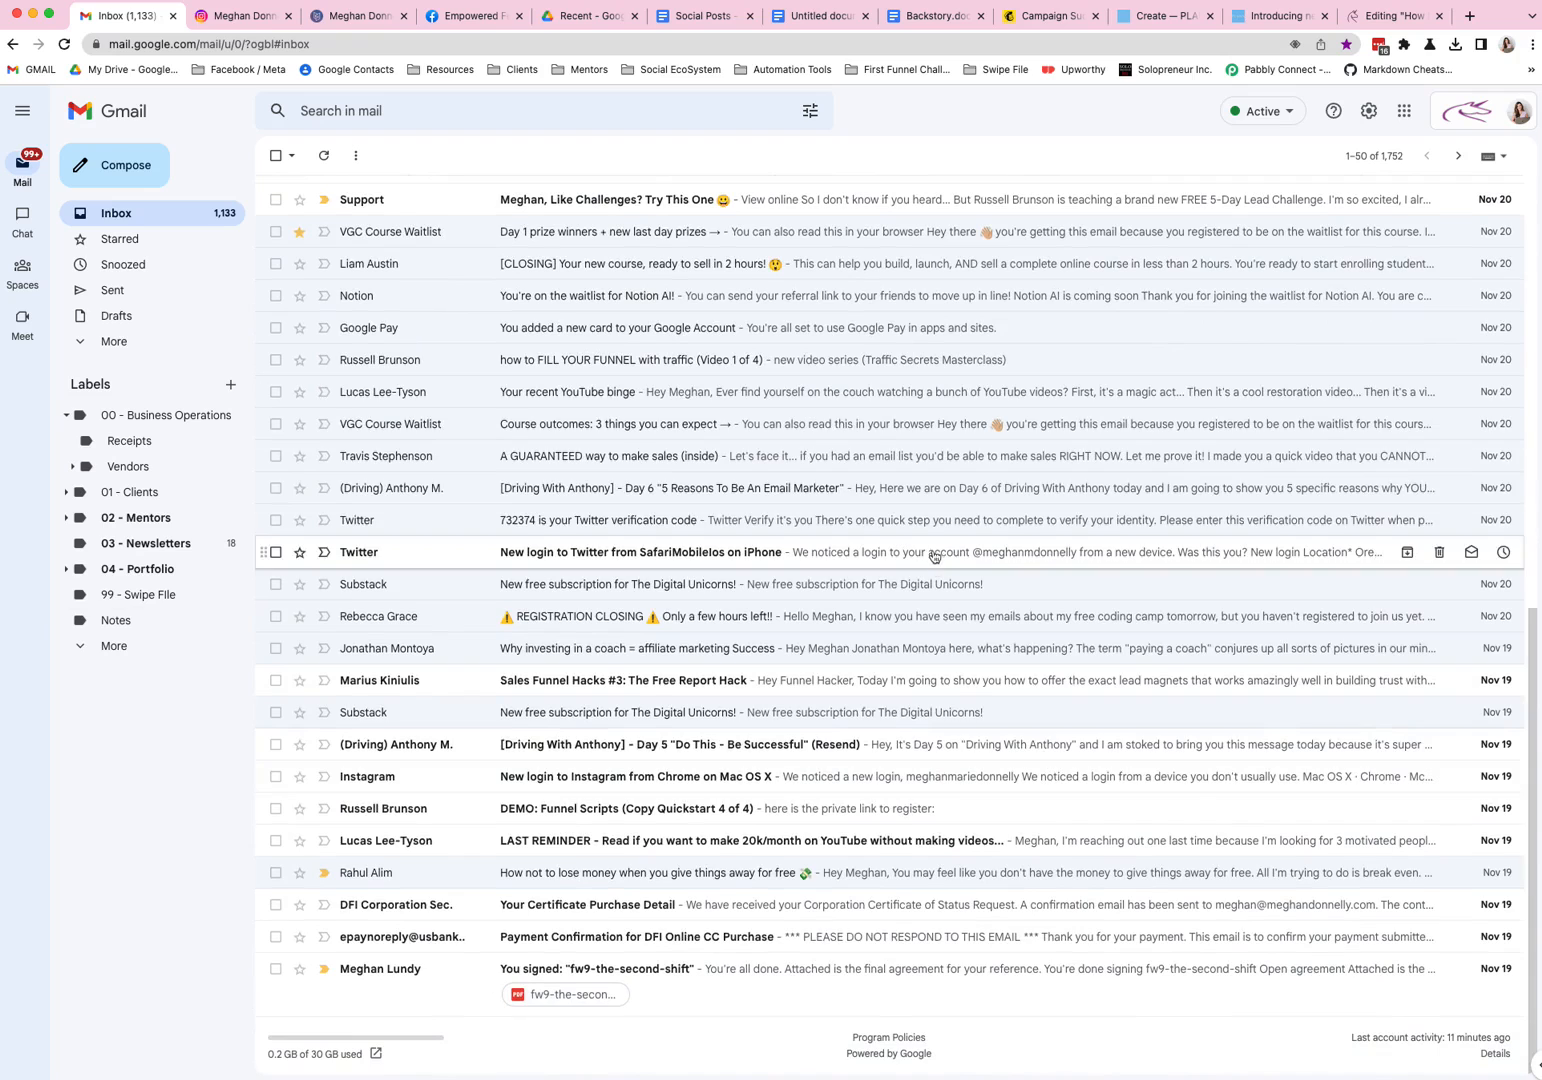
scroll(930, 556, up, 3)
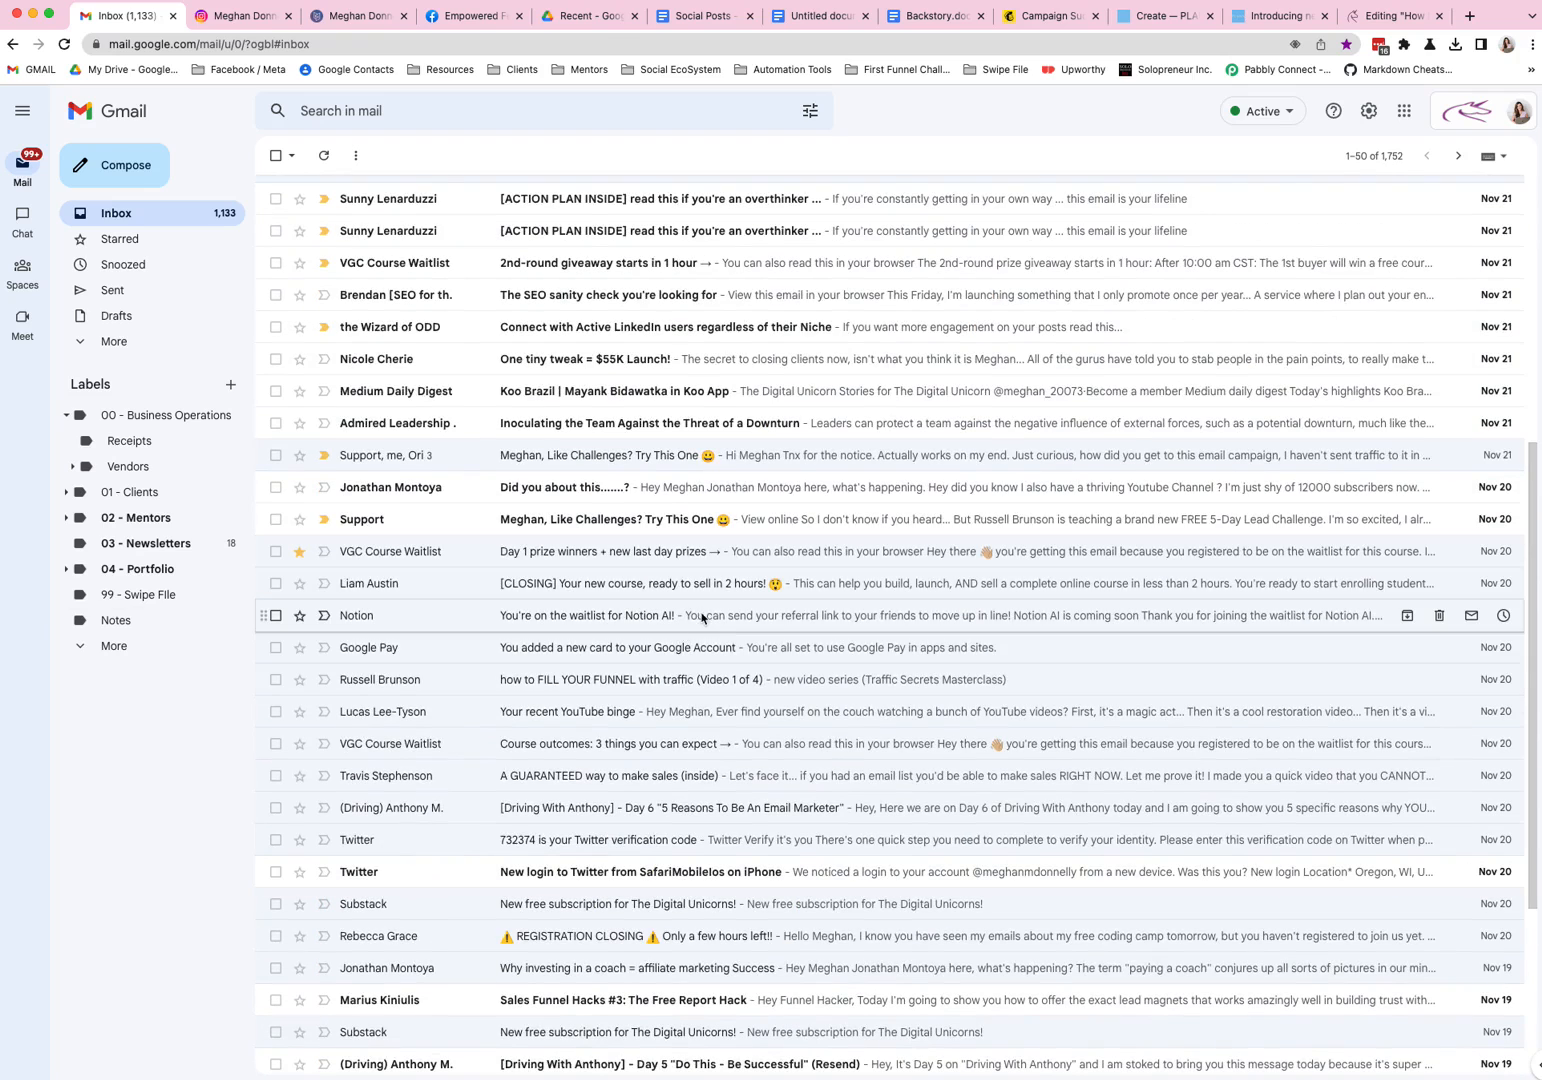
click(746, 615)
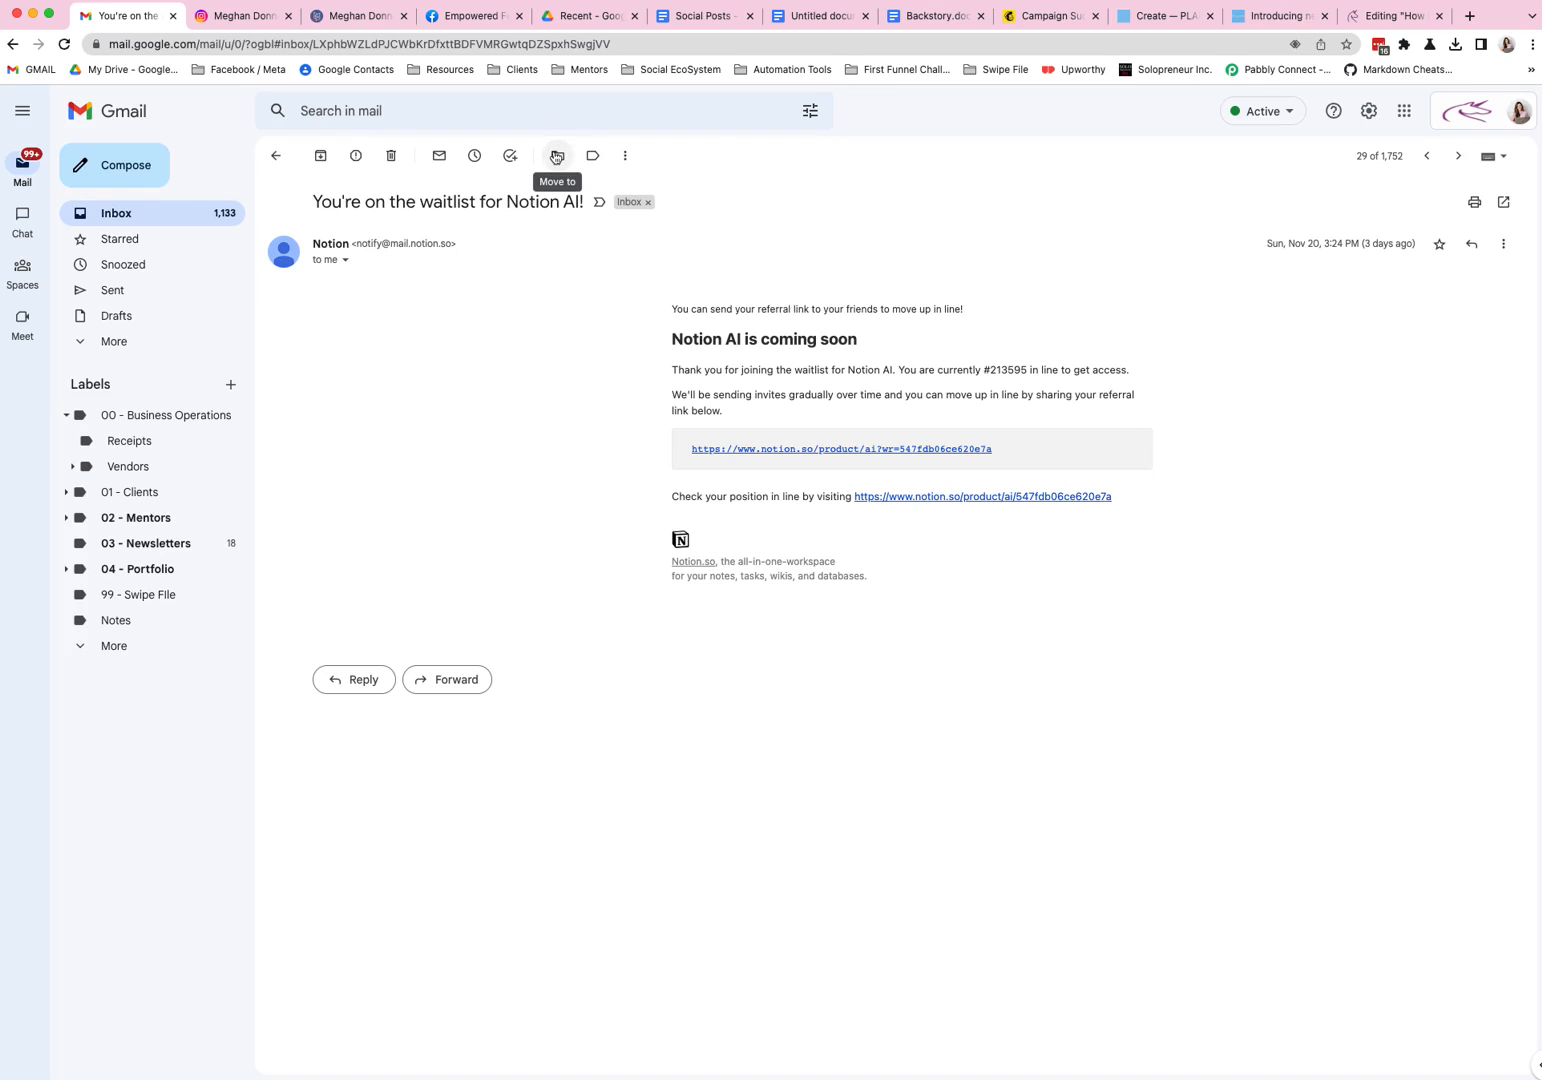
- Create a sublabel named Software nested under the 00 - Business Operations label
click(233, 415)
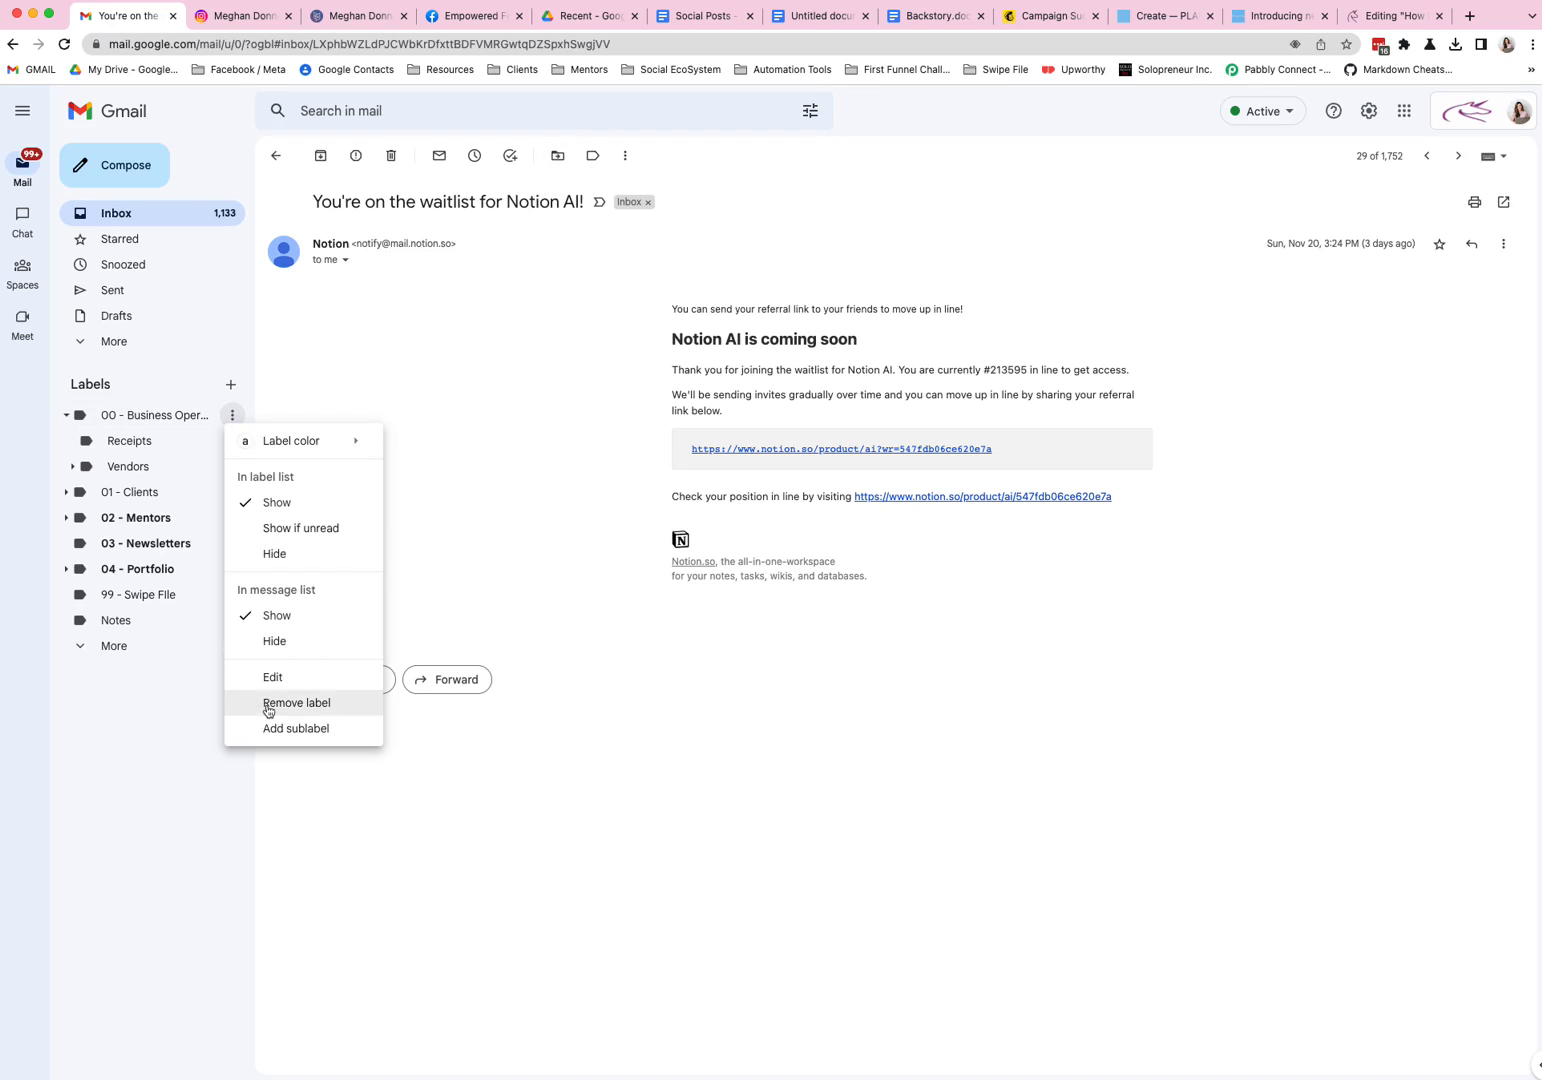
click(128, 802)
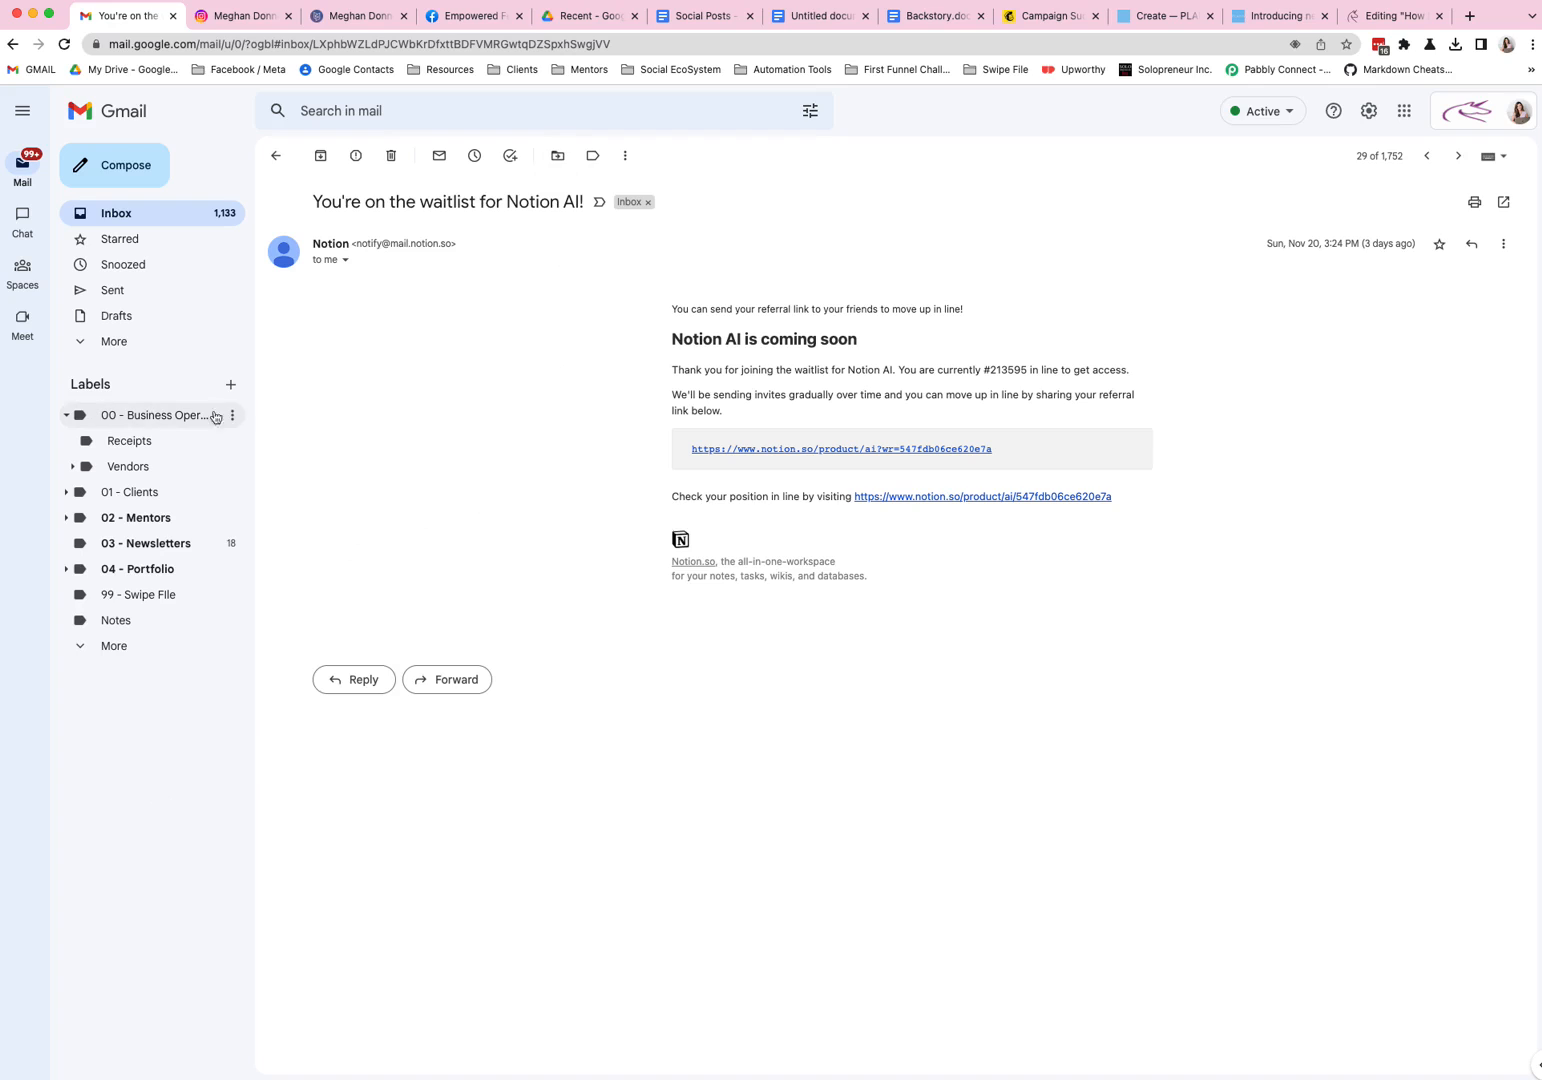
click(232, 416)
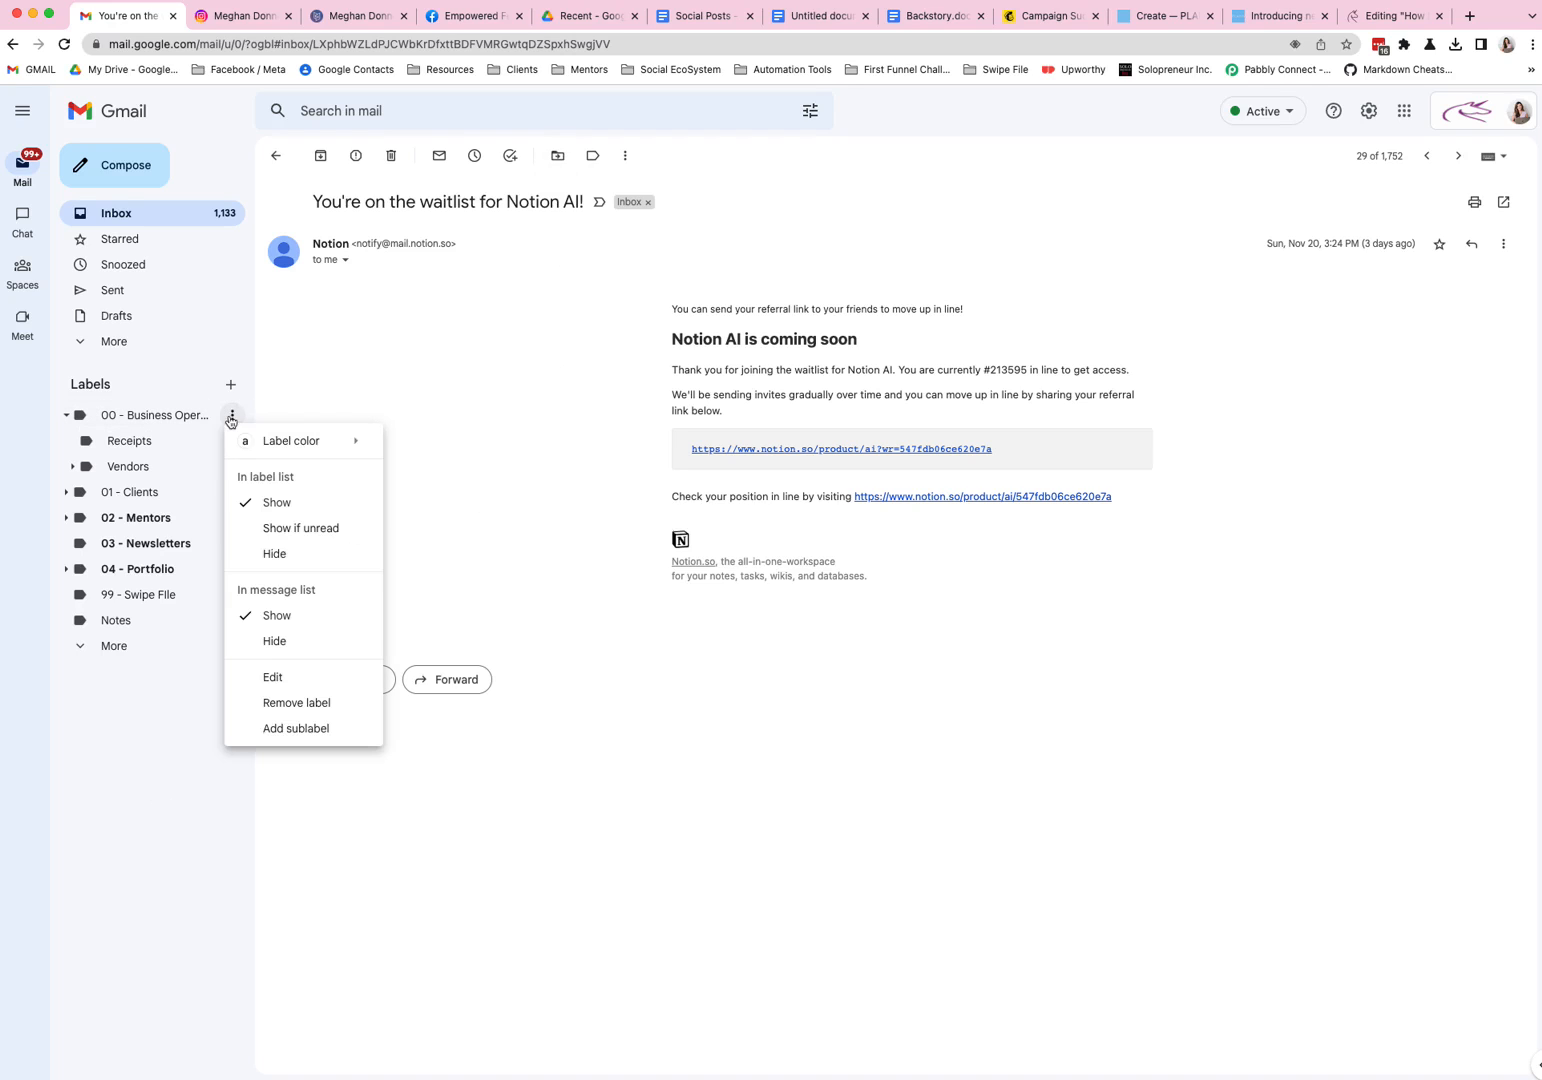
click(297, 728)
text(S)
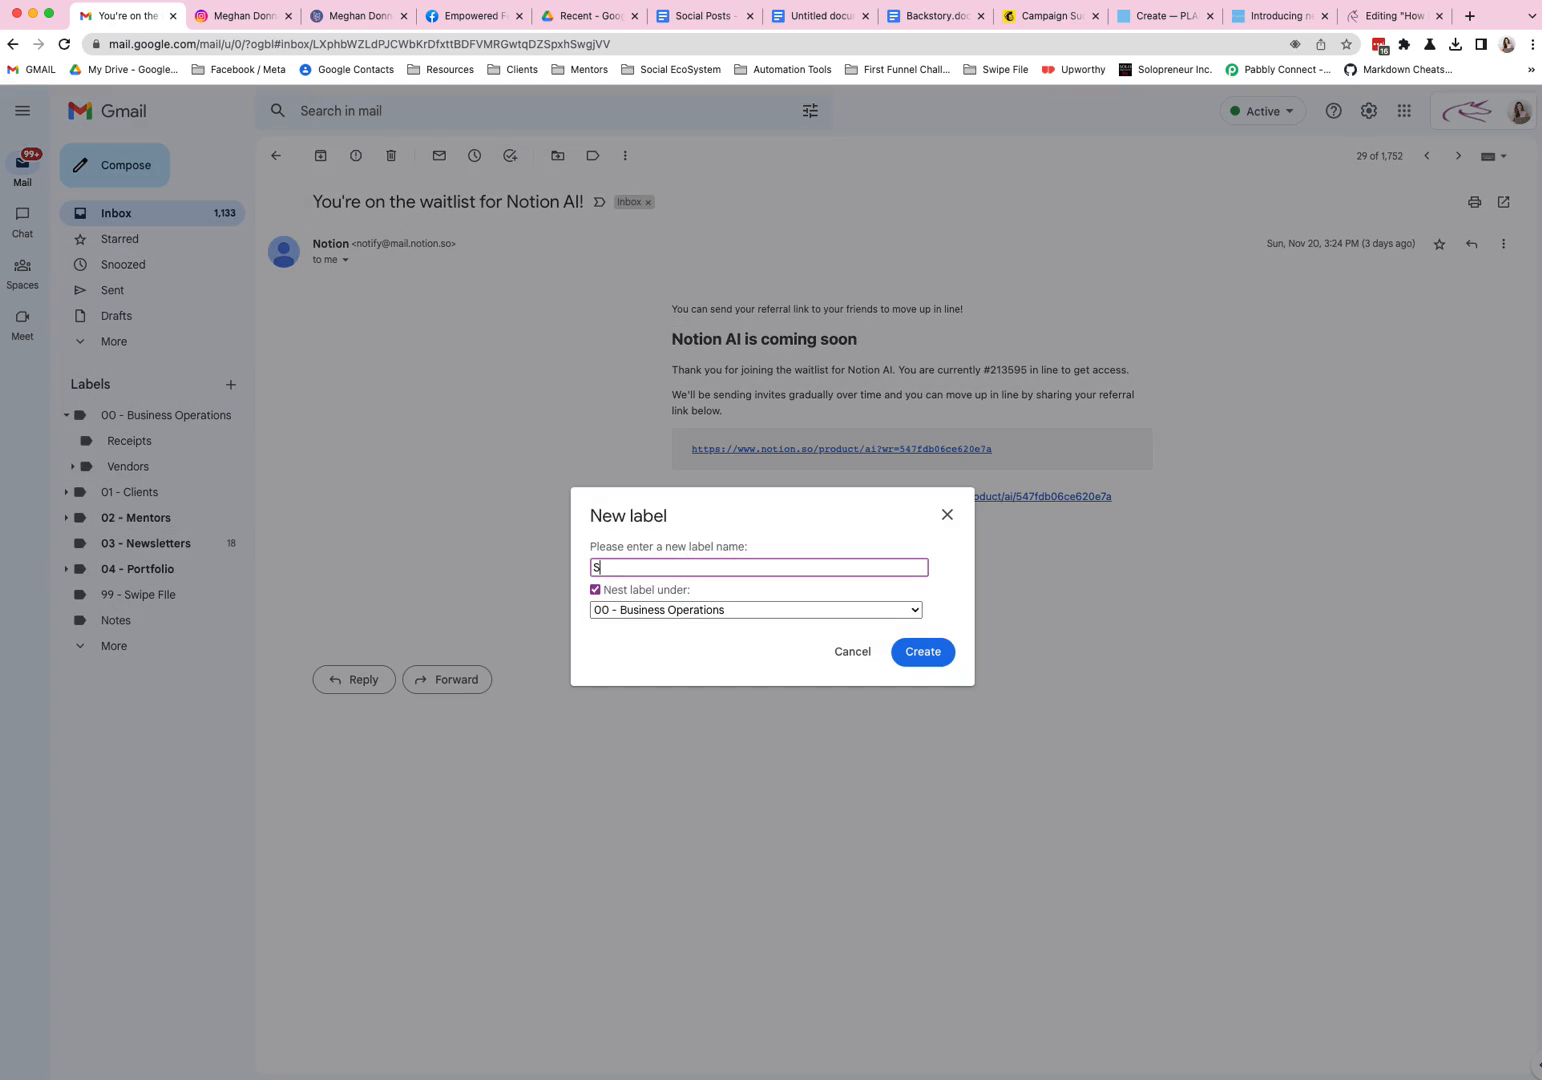
text(oftware)
click(918, 651)
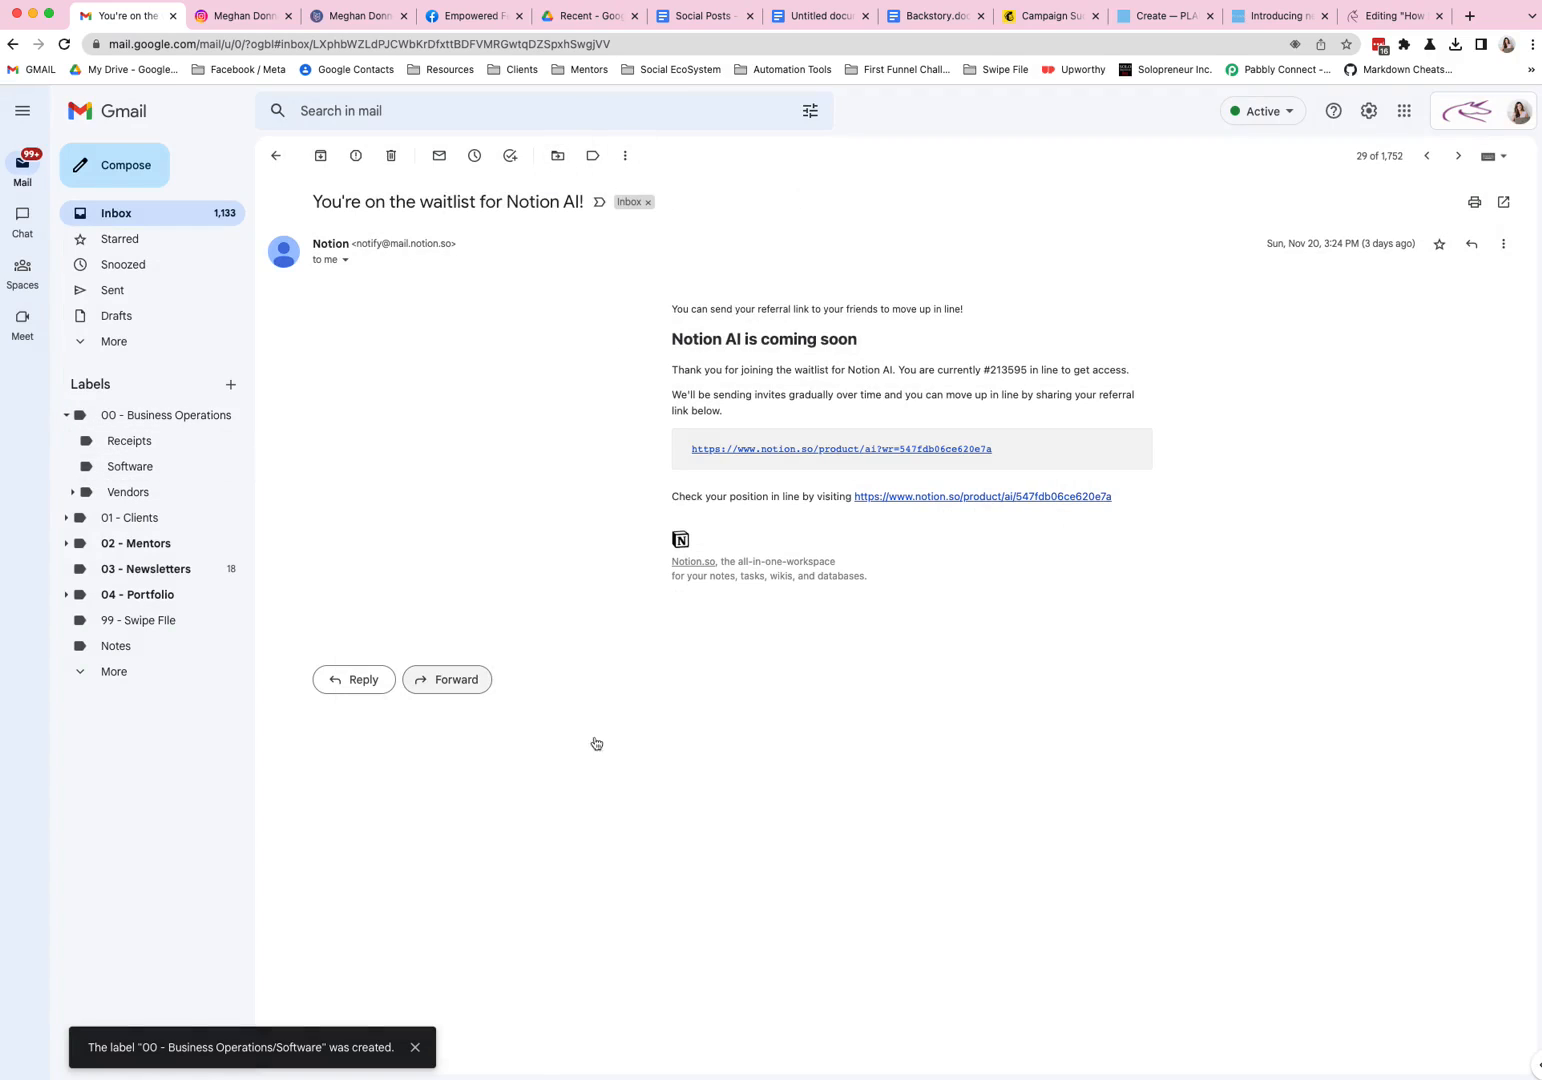
- Create a filter from the Notion email that skips the inbox, applies 00 - Business Operations/Software and also covers the existing matching conversation
click(626, 156)
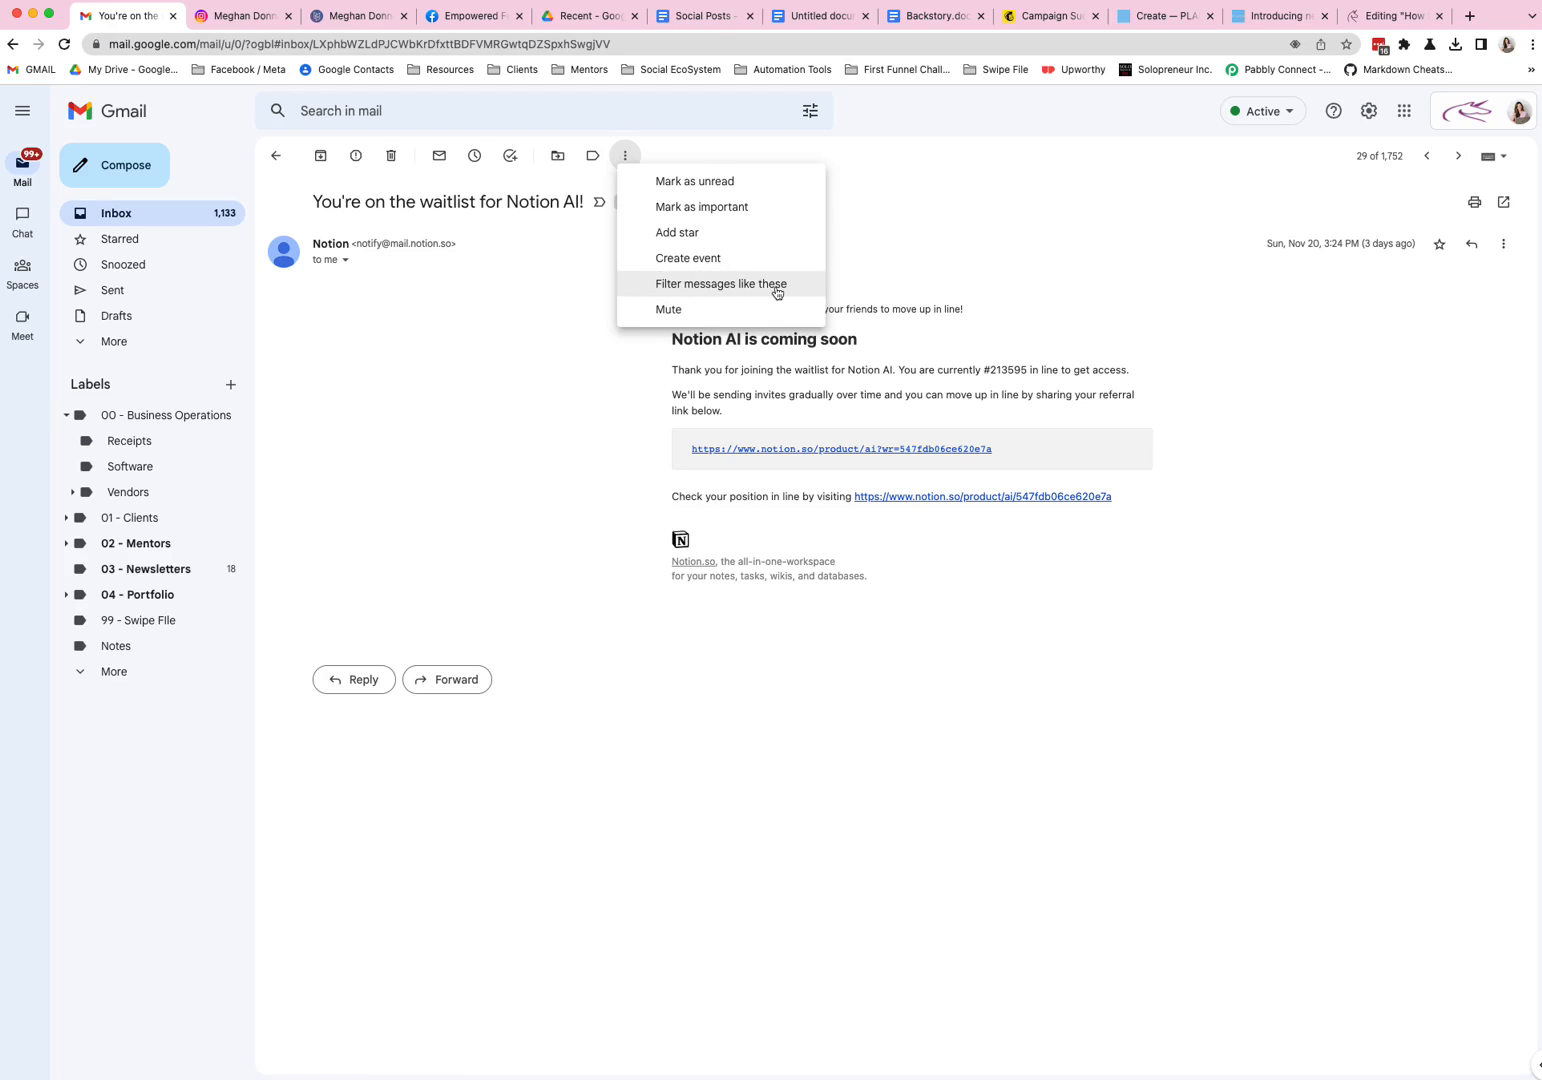
click(777, 285)
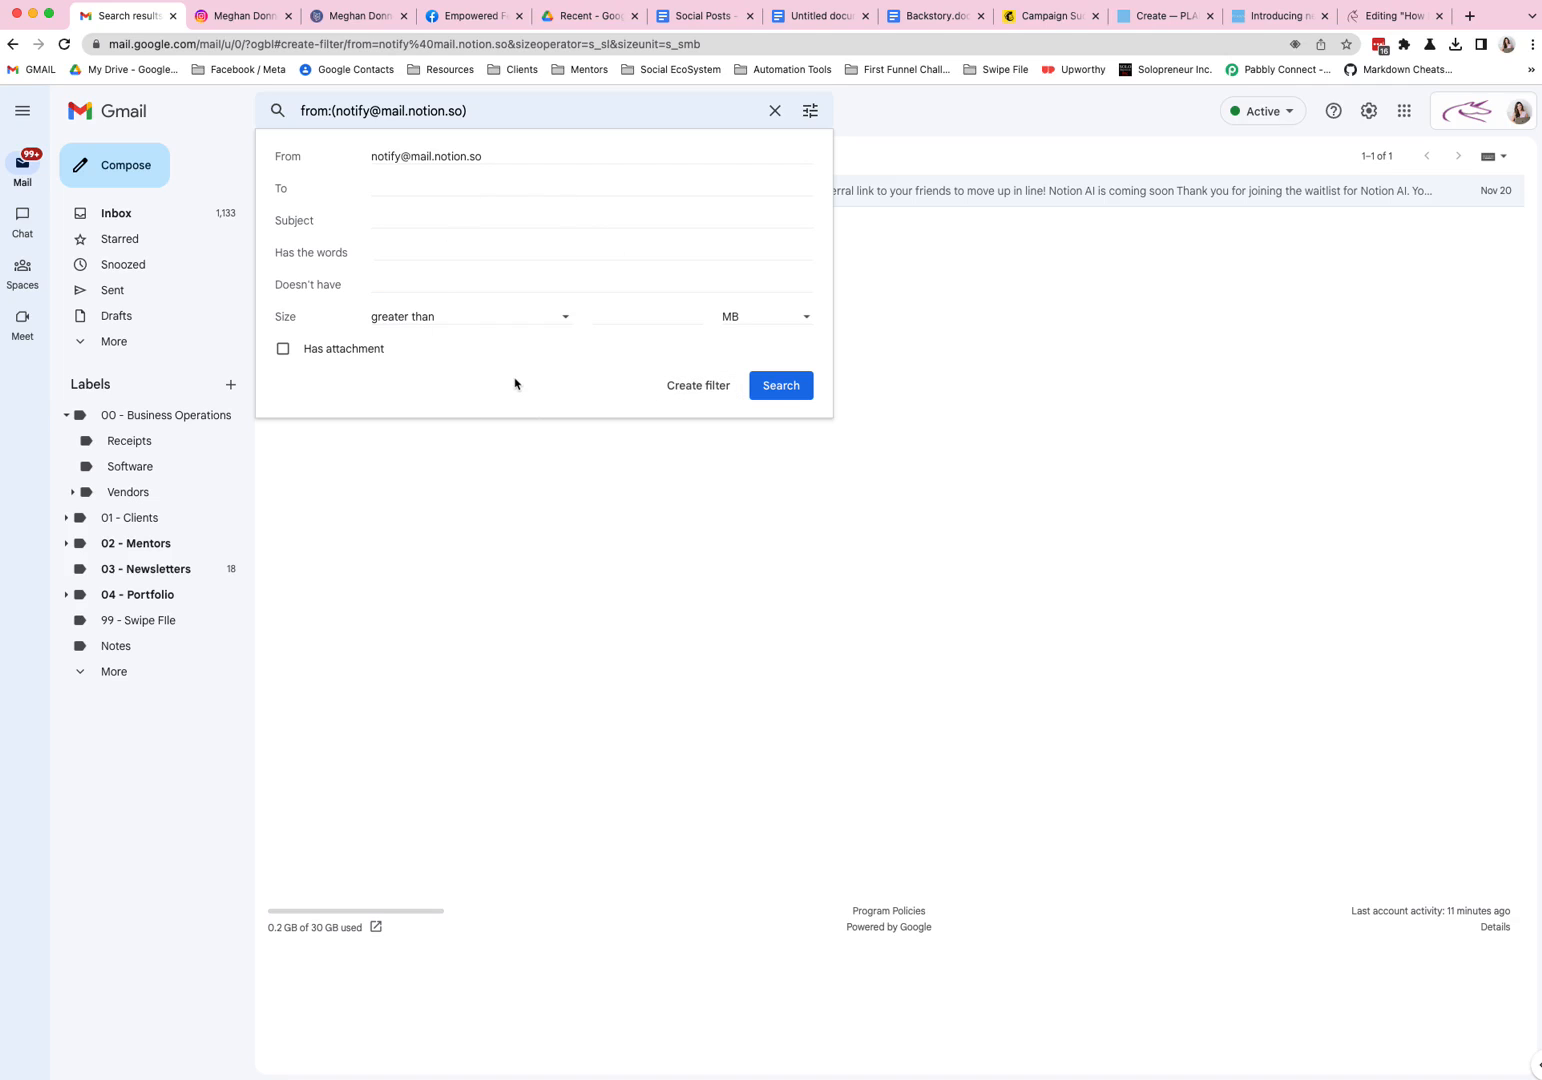
click(695, 386)
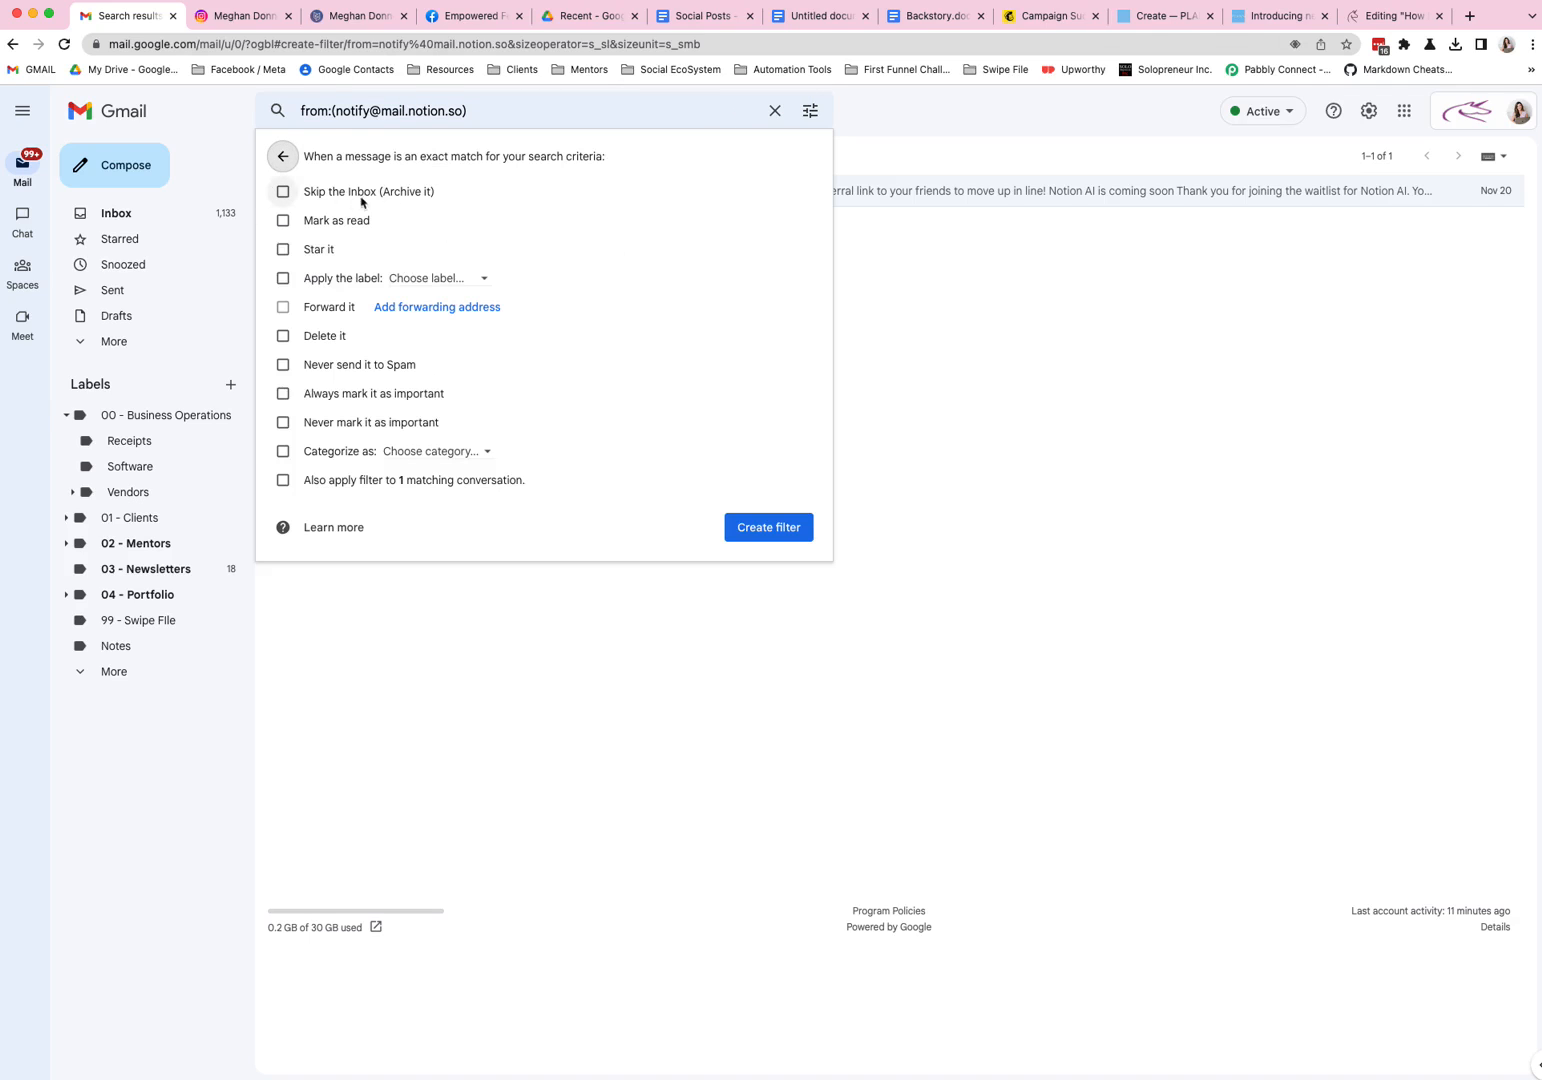
click(285, 192)
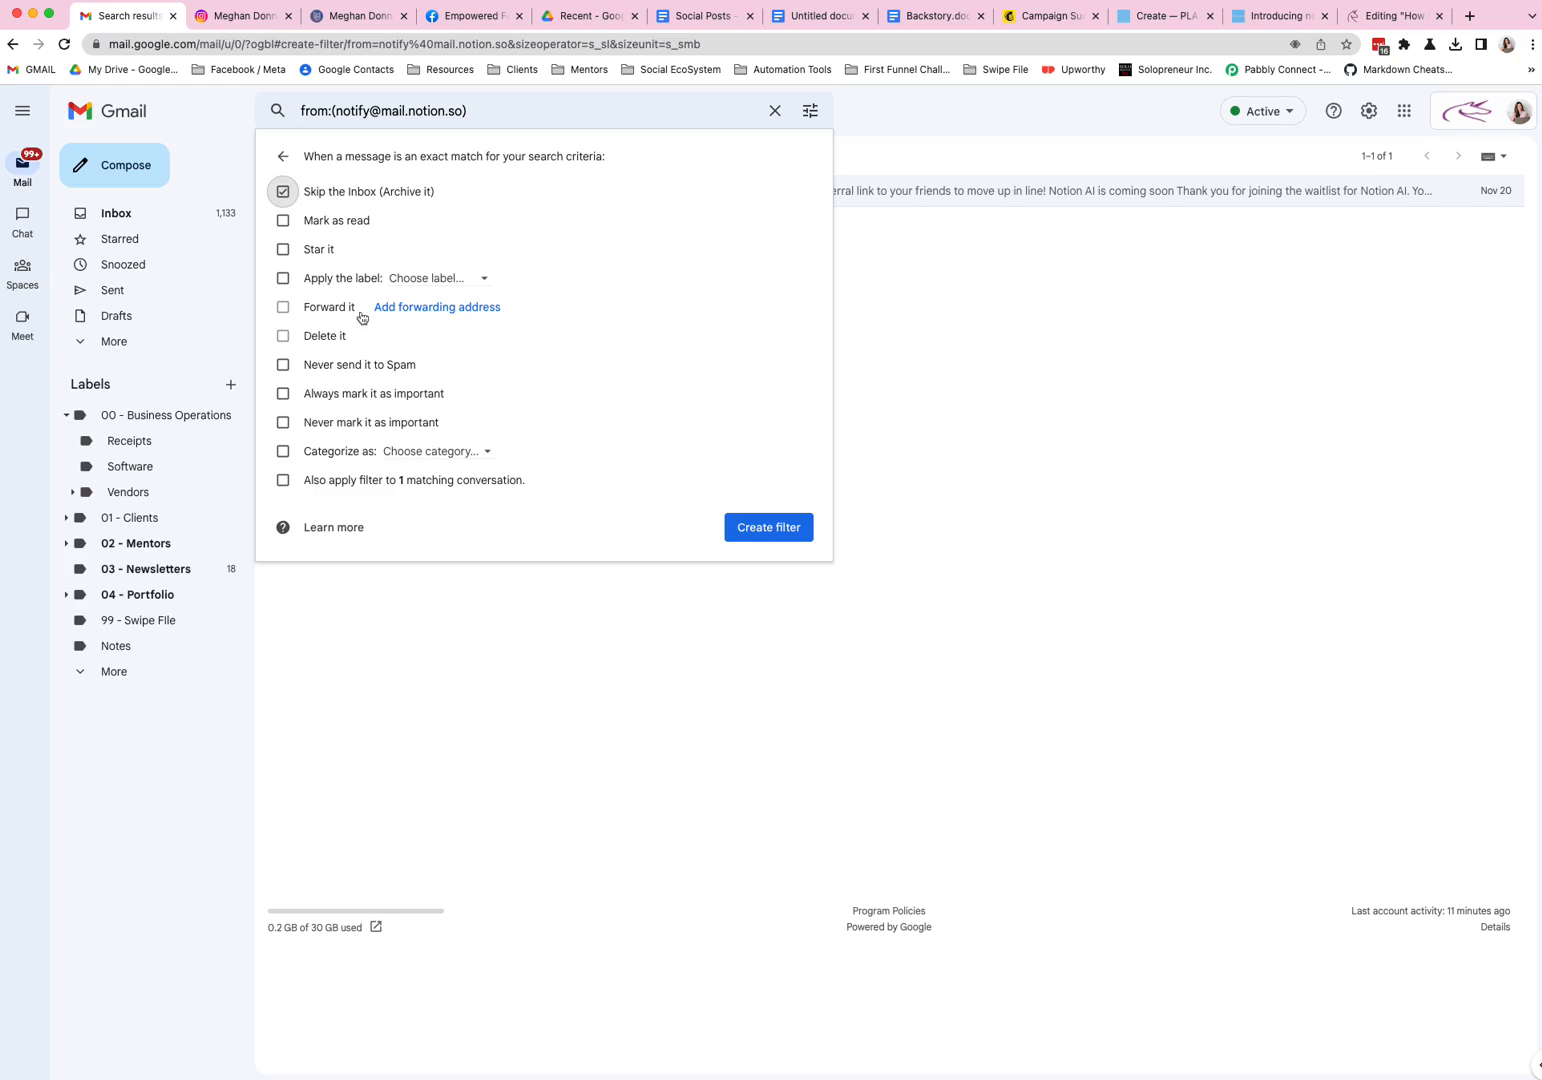
click(283, 278)
click(446, 285)
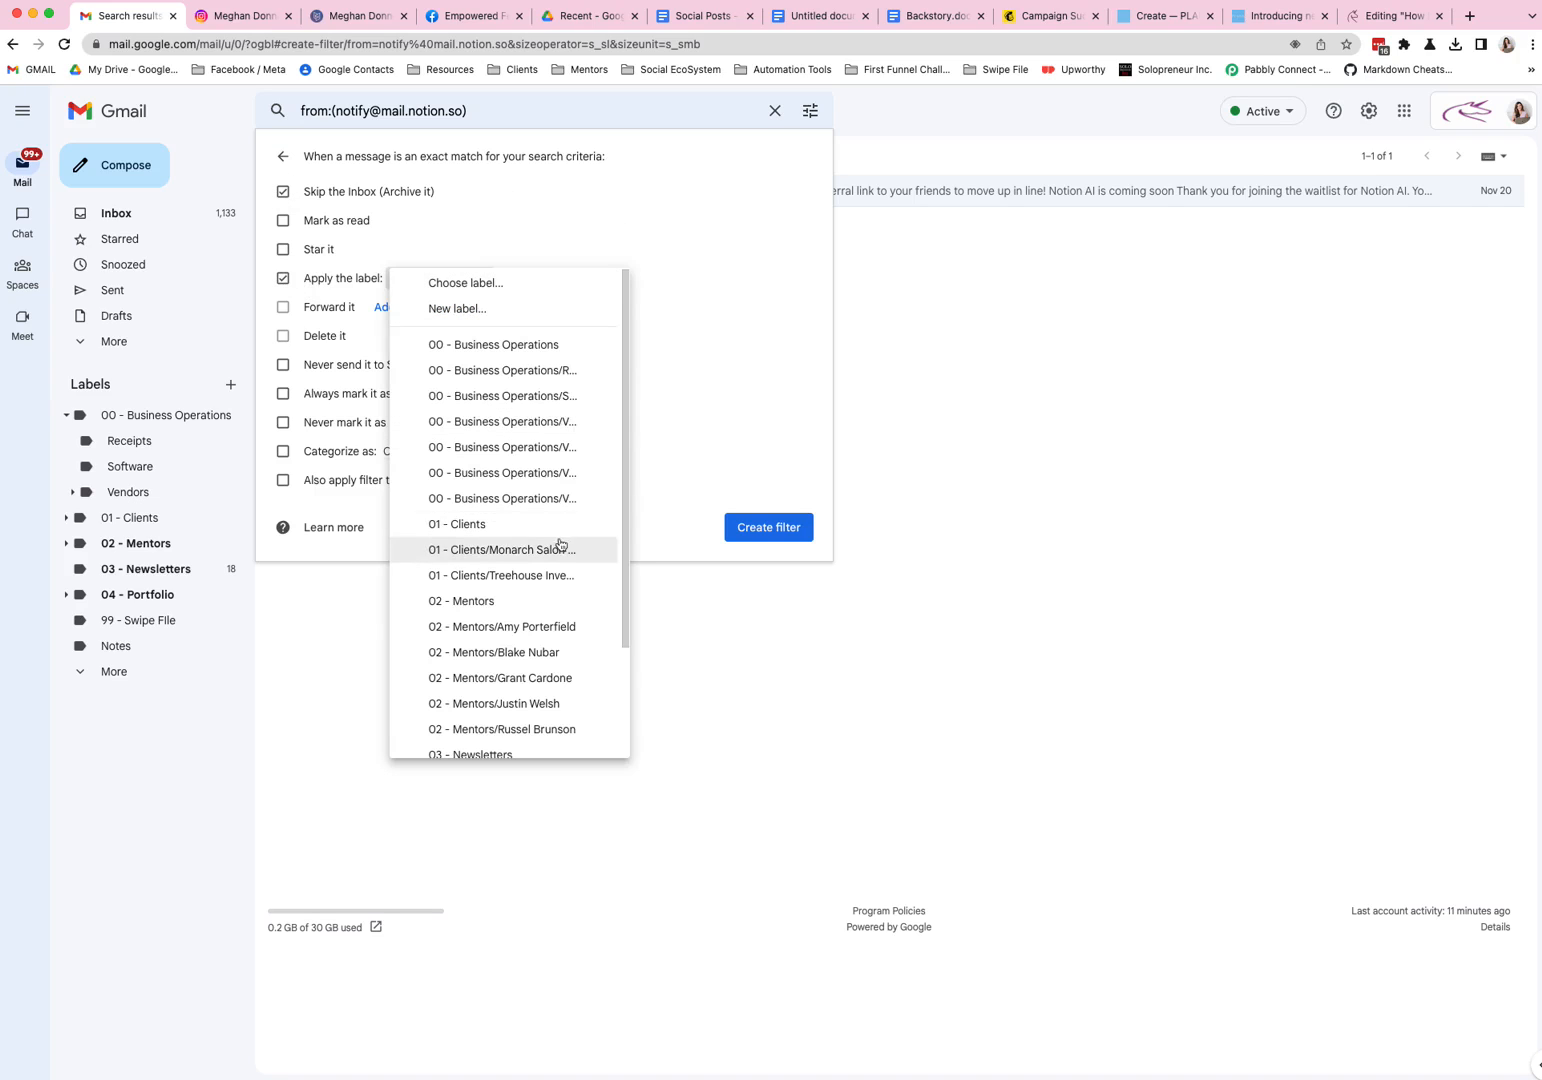
click(558, 398)
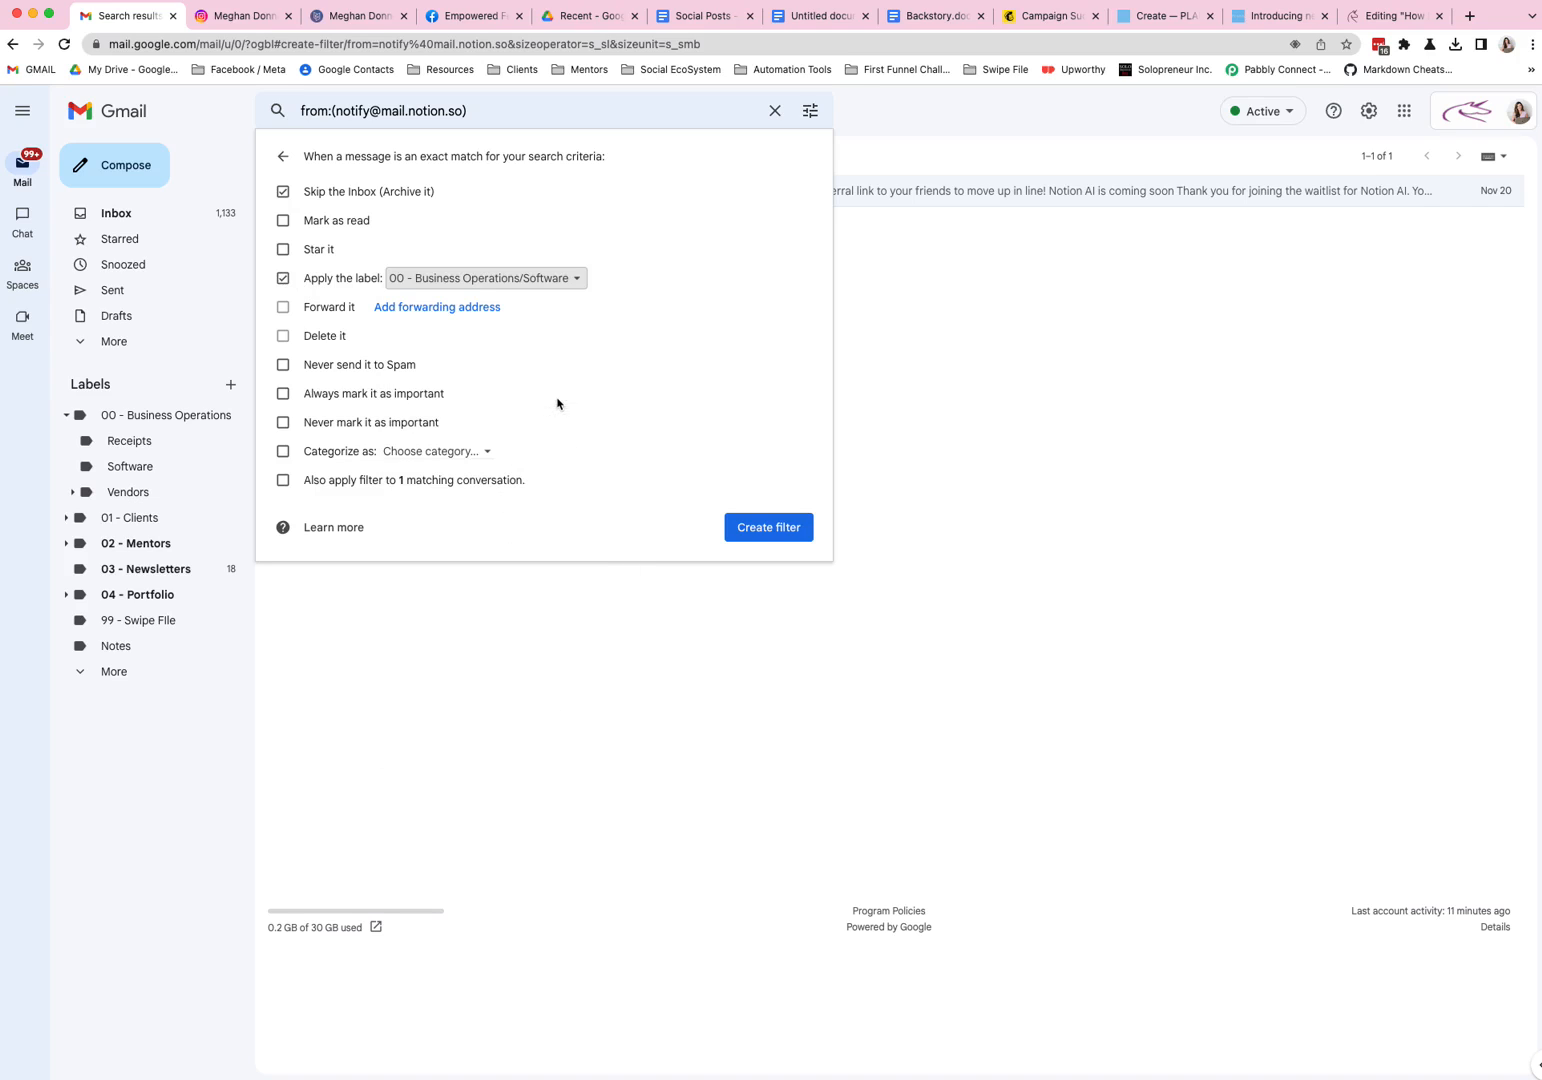
click(284, 481)
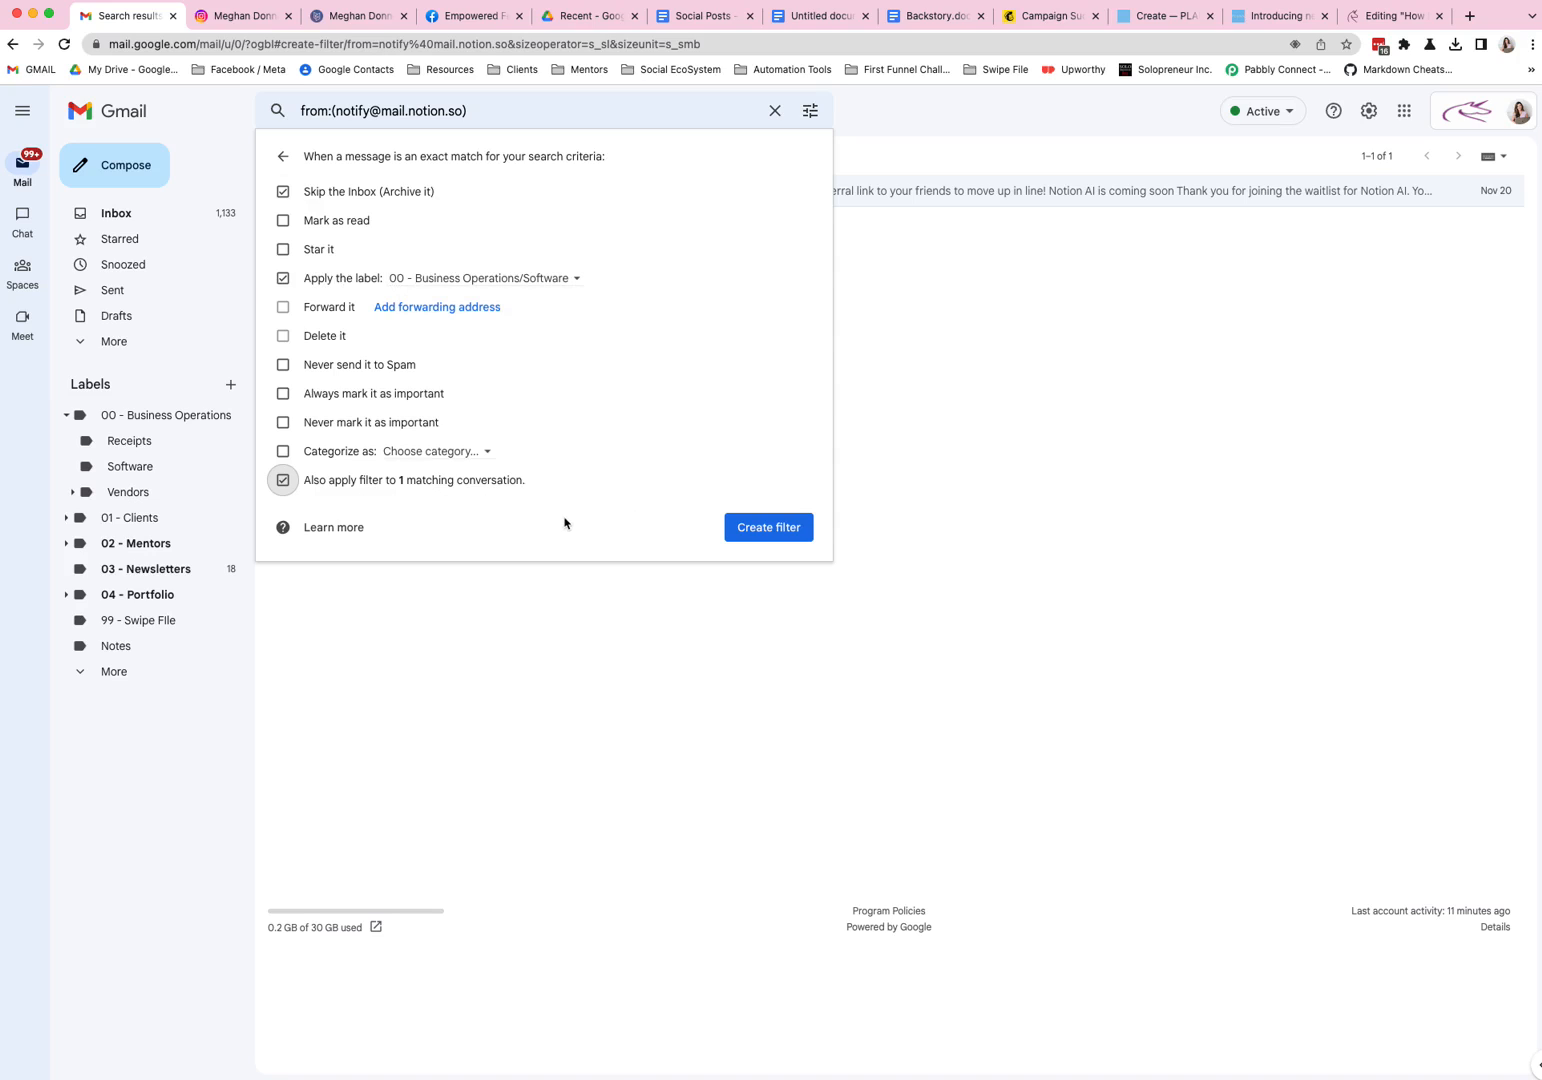
click(795, 527)
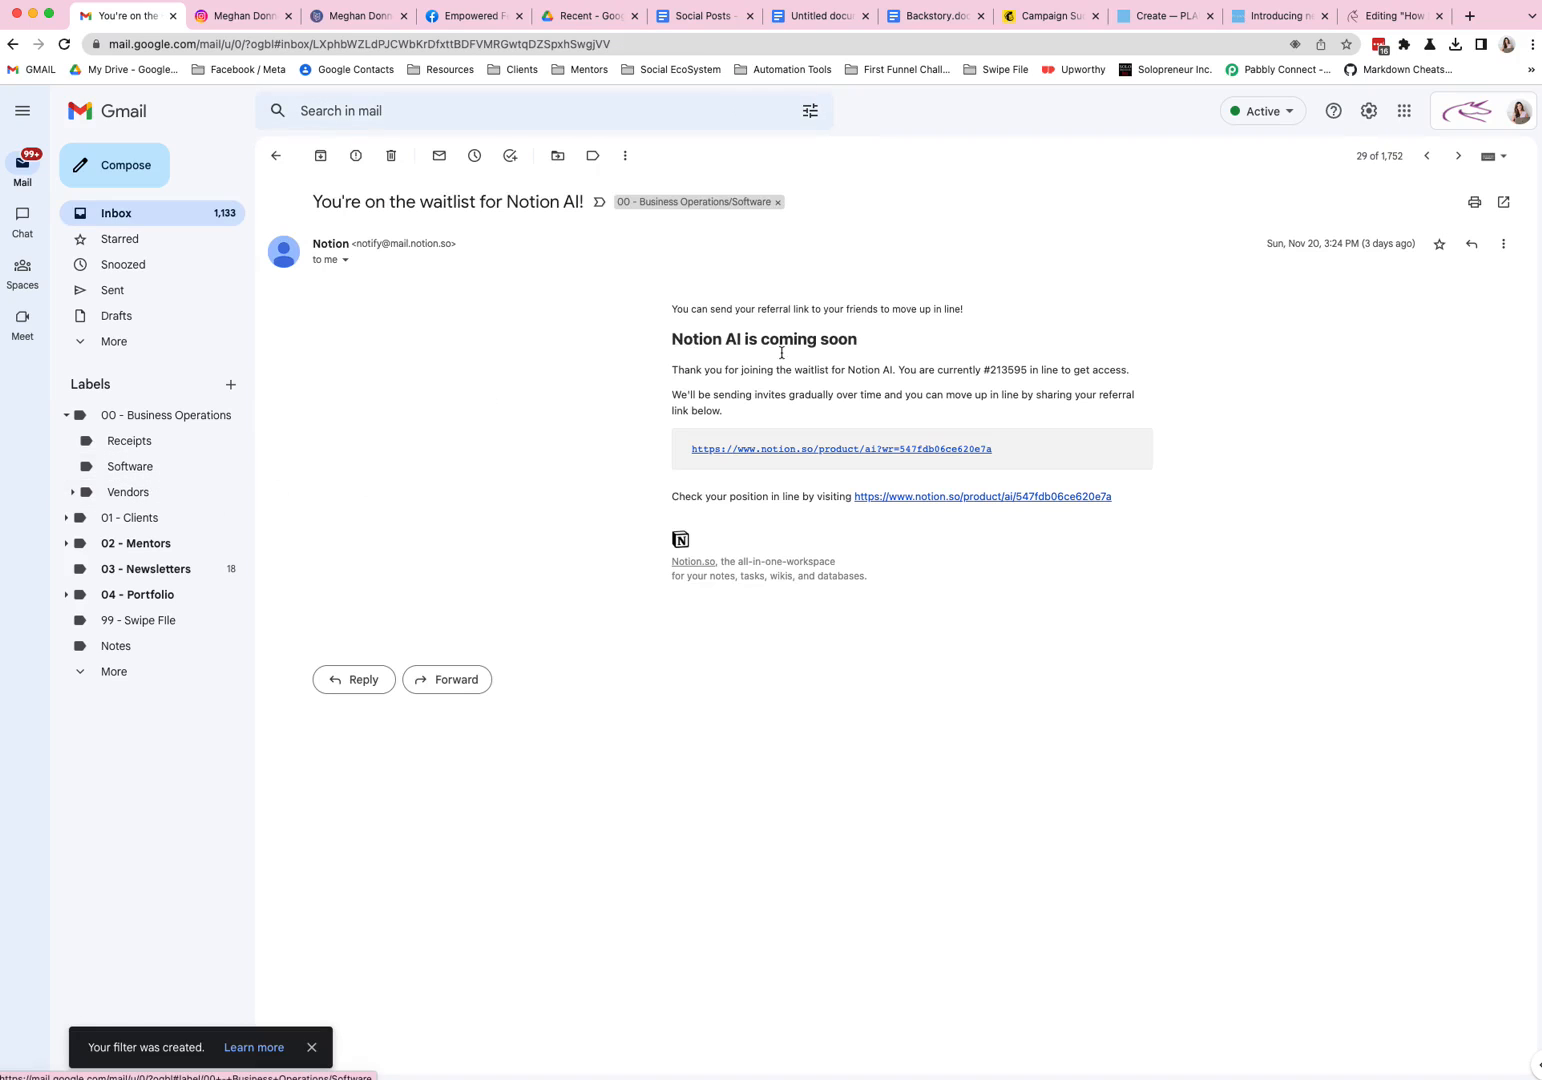
- Review the emails filed under the Software, 03 - Newsletters, 02 - Mentors with its sublabels, and 00 - Business Operations labels
click(138, 466)
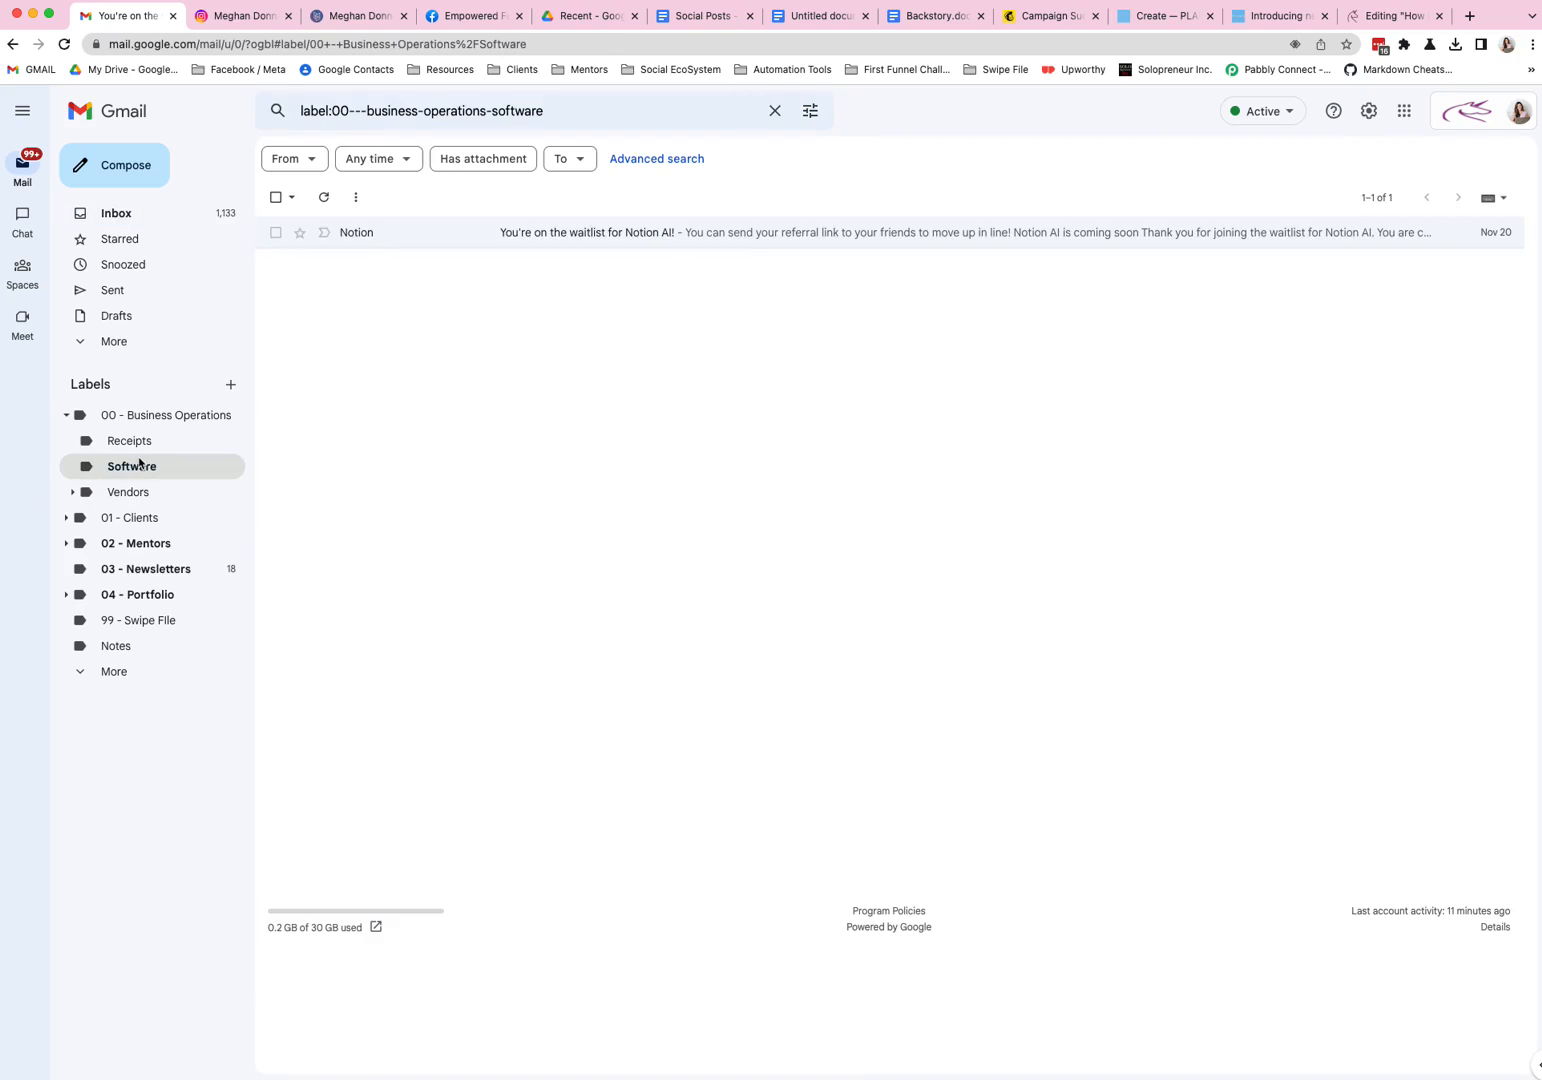
click(136, 215)
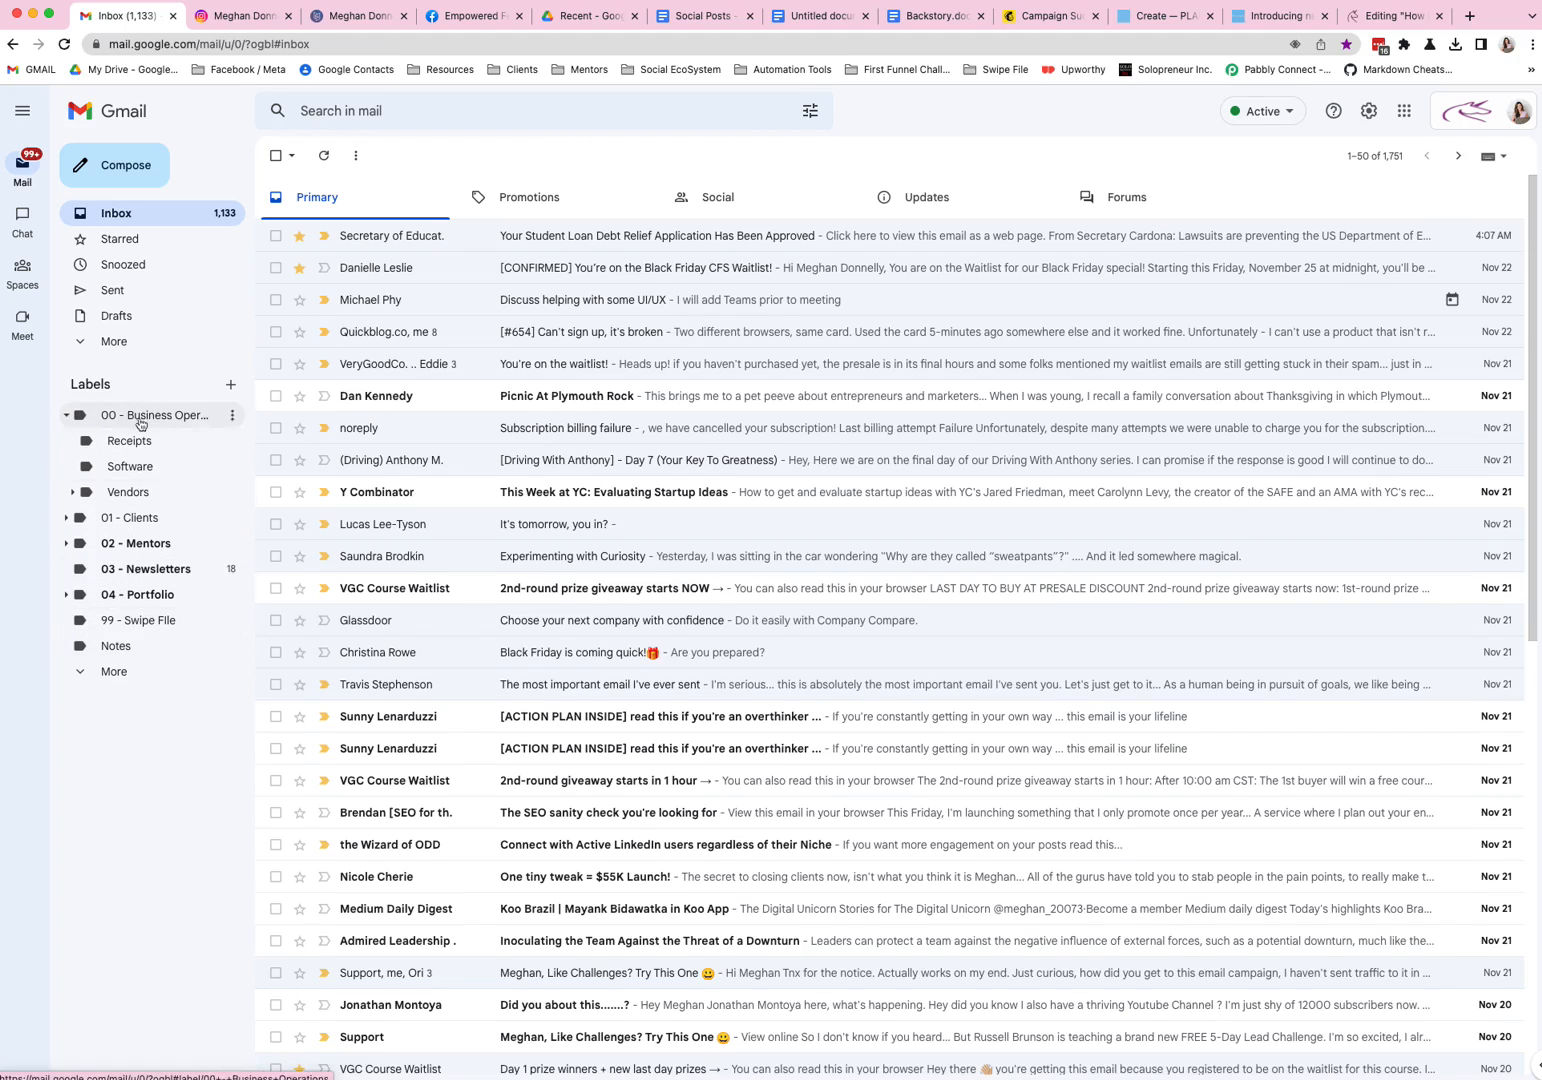
click(155, 572)
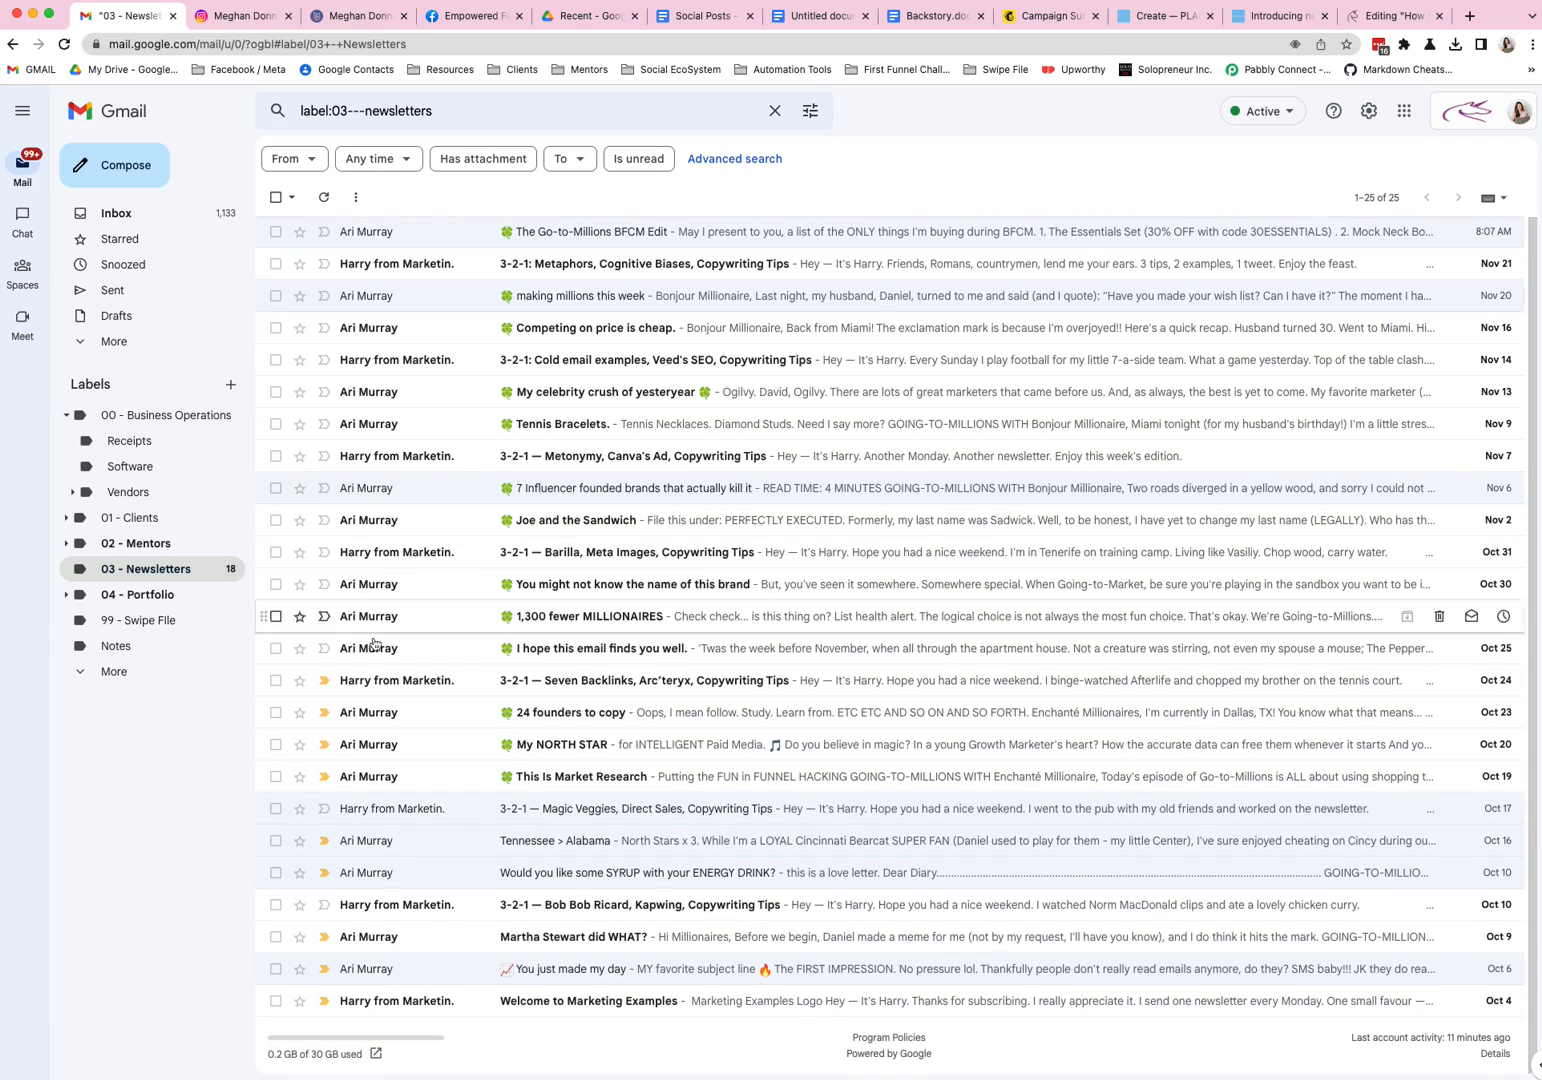
click(145, 543)
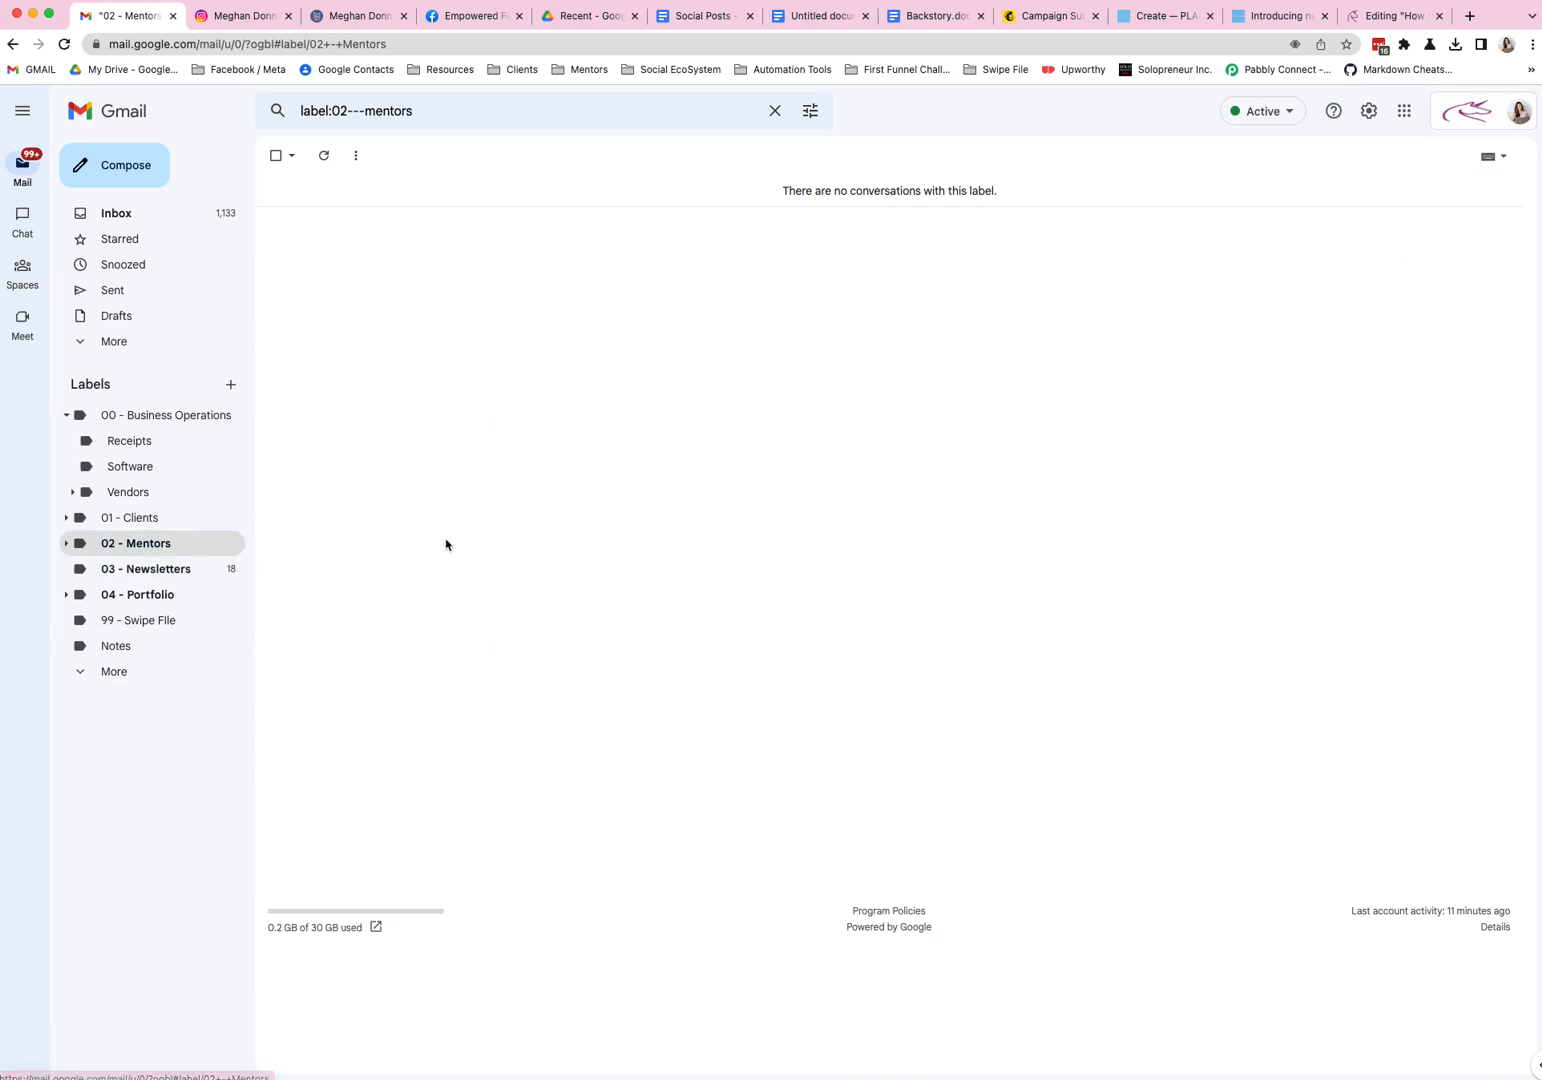
click(66, 543)
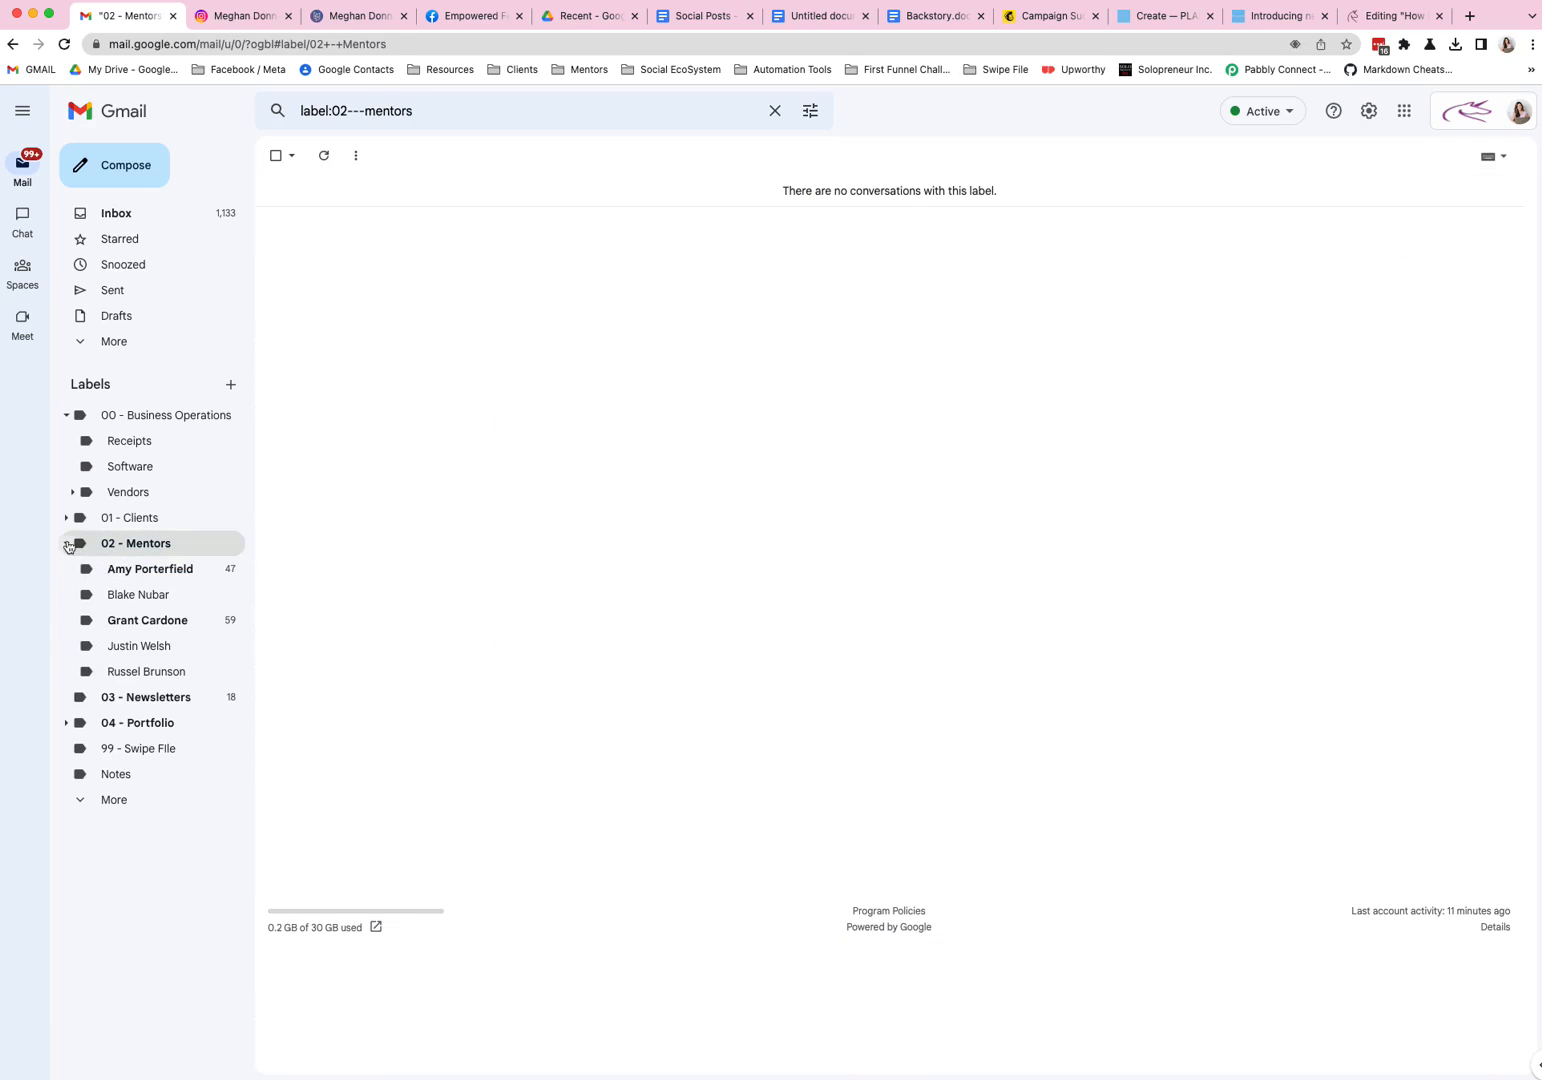
click(150, 569)
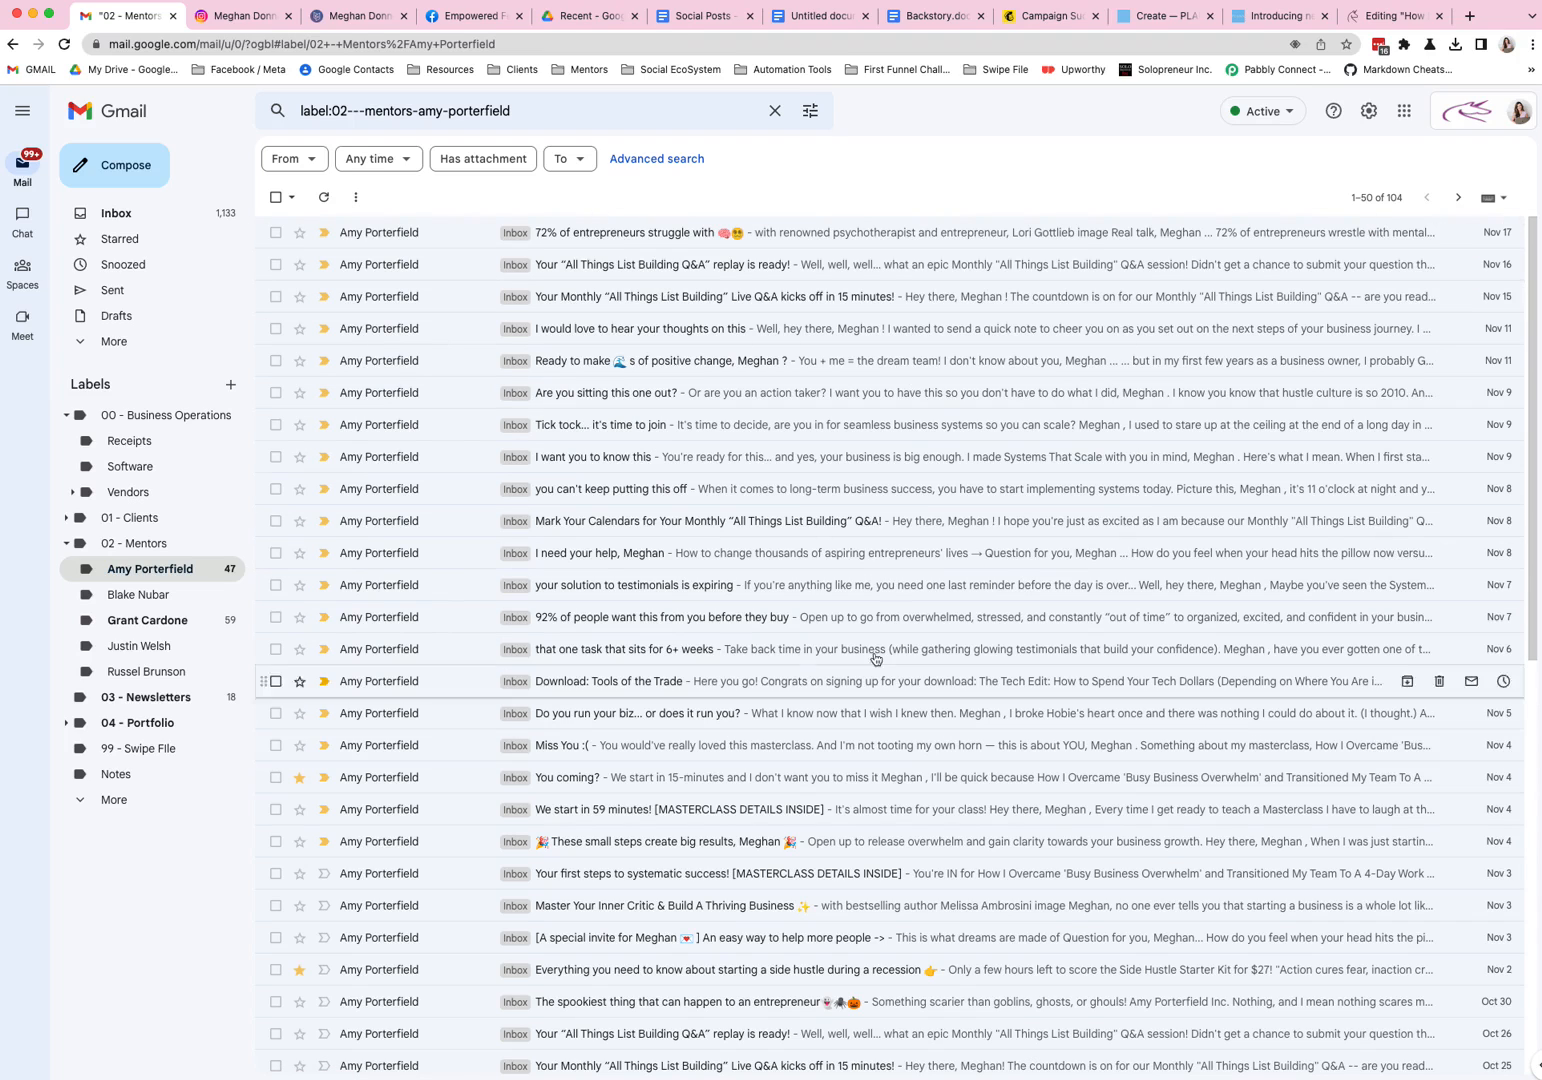
click(160, 650)
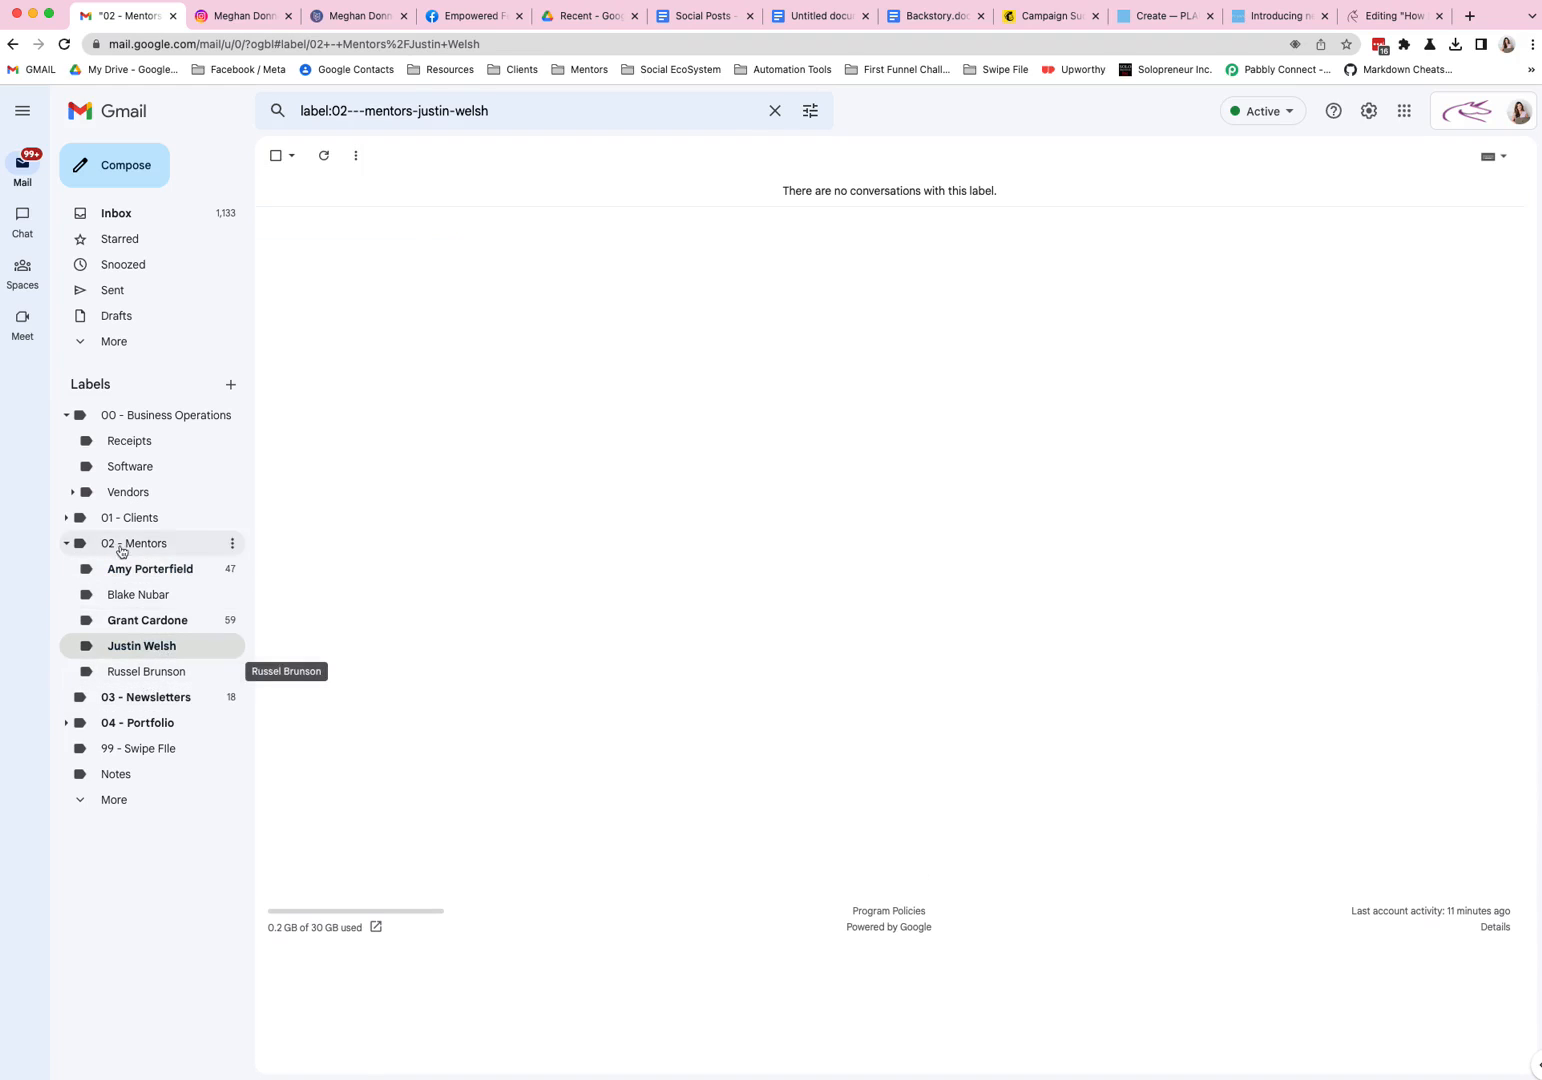
click(152, 682)
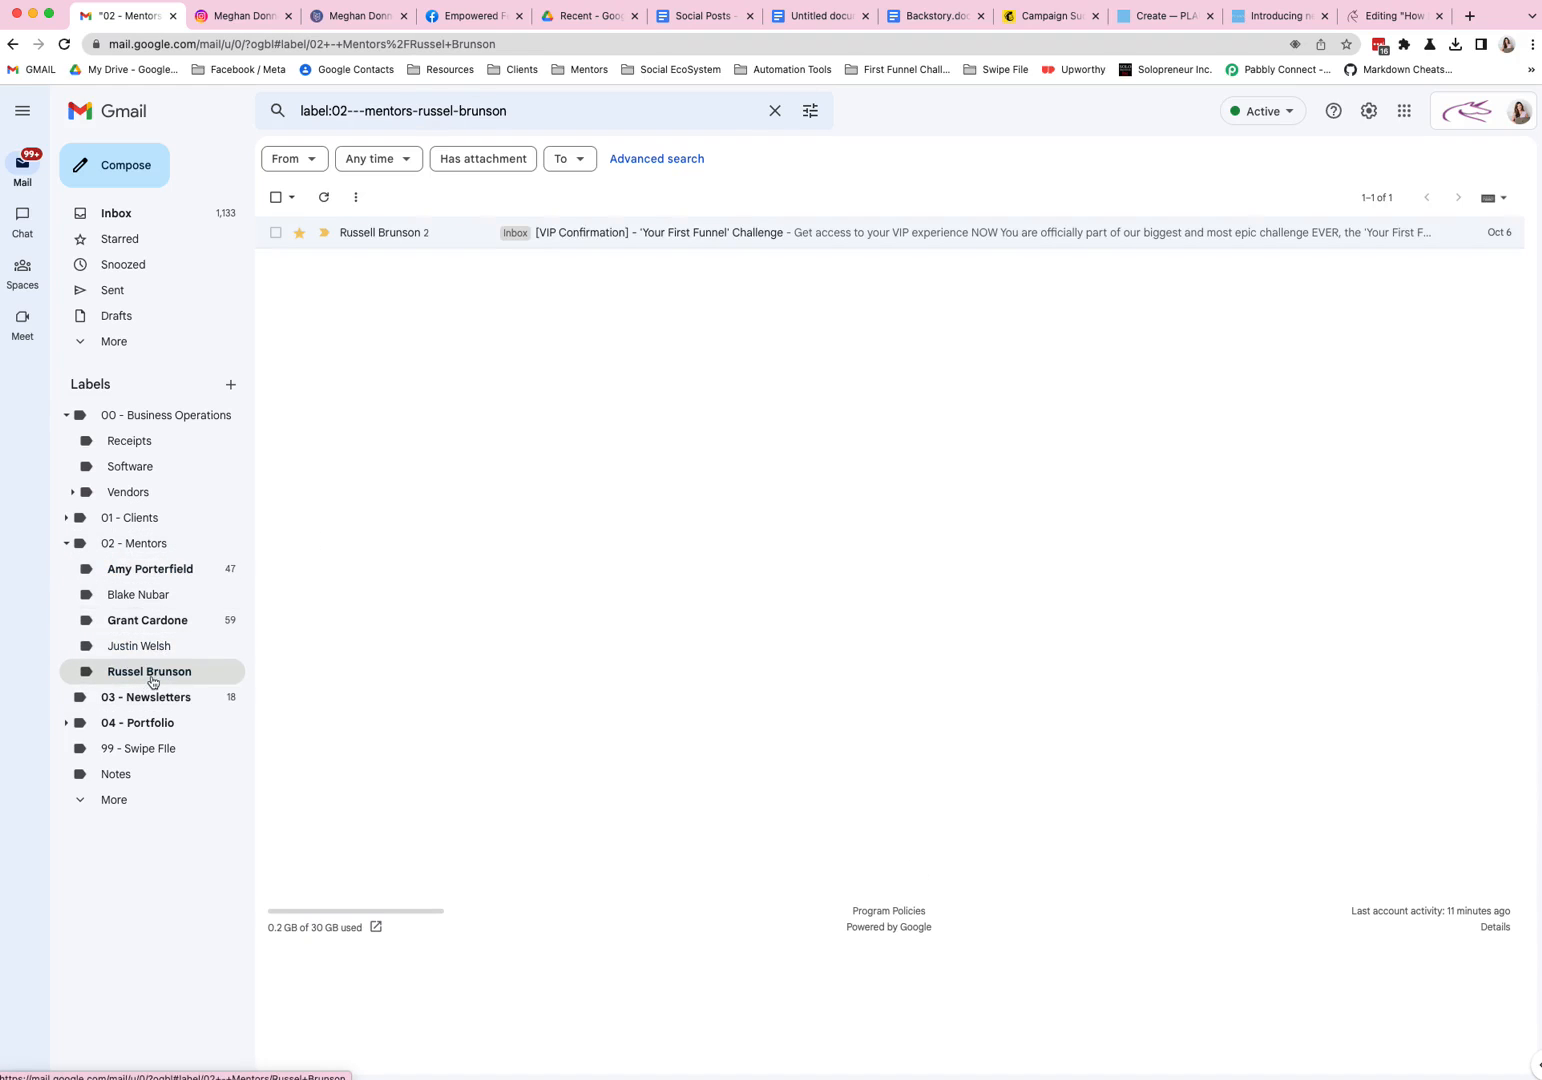
click(150, 648)
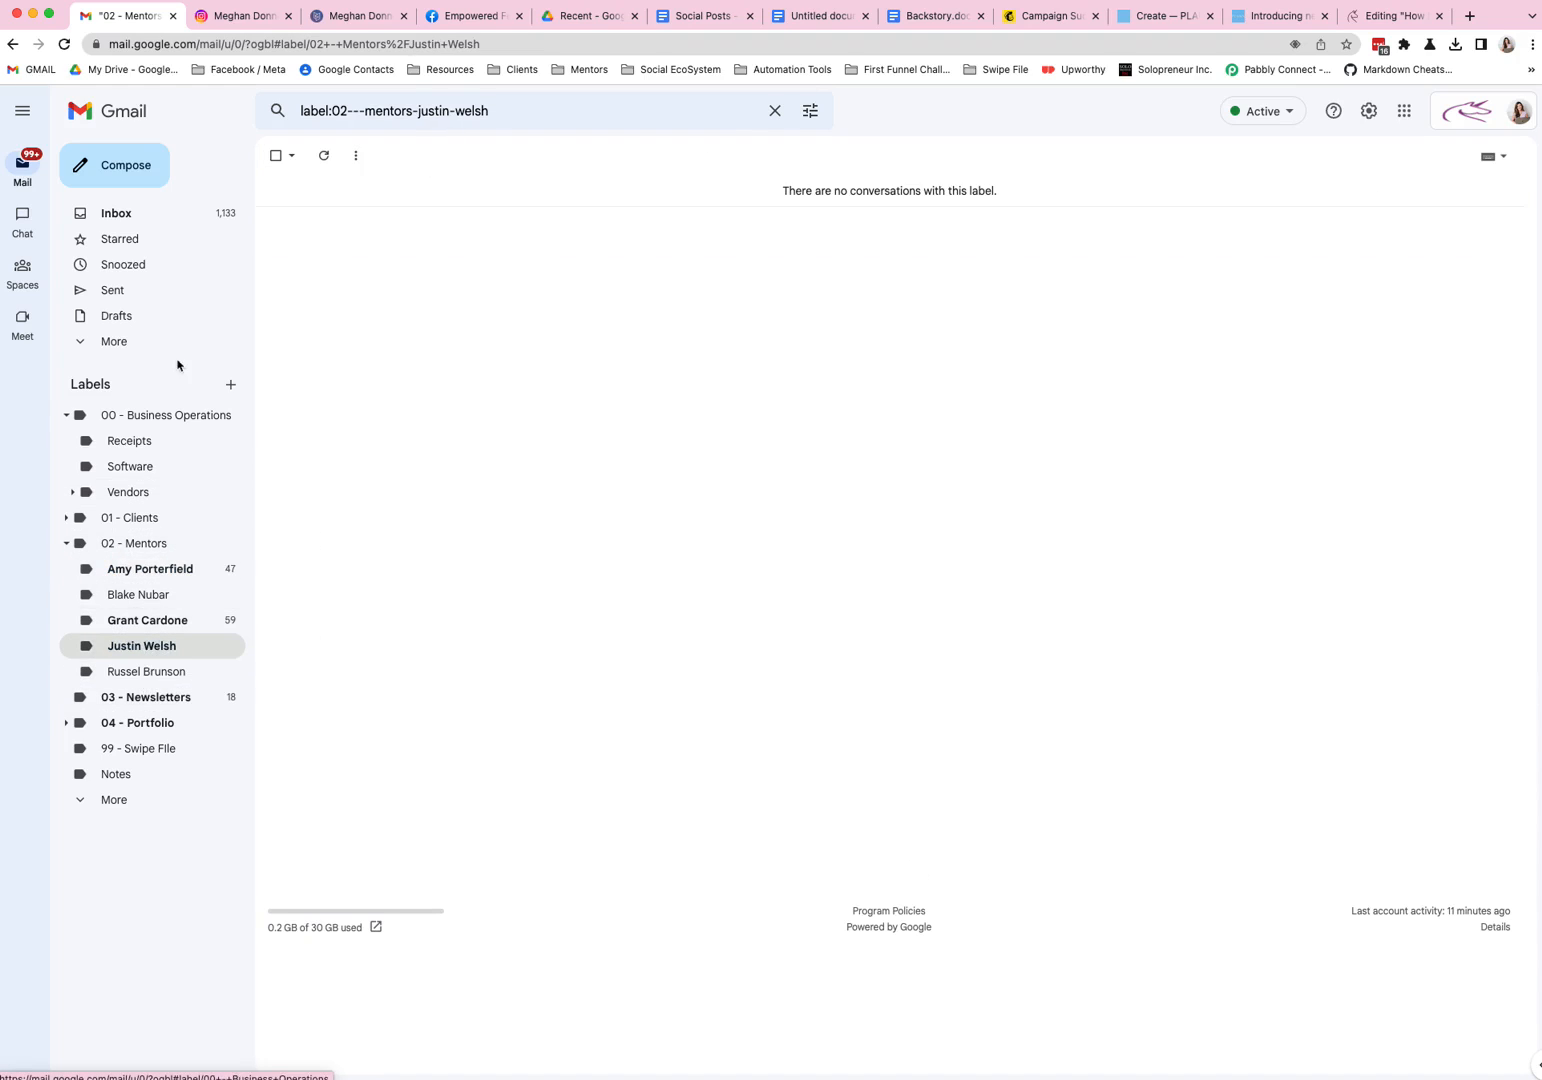
click(146, 419)
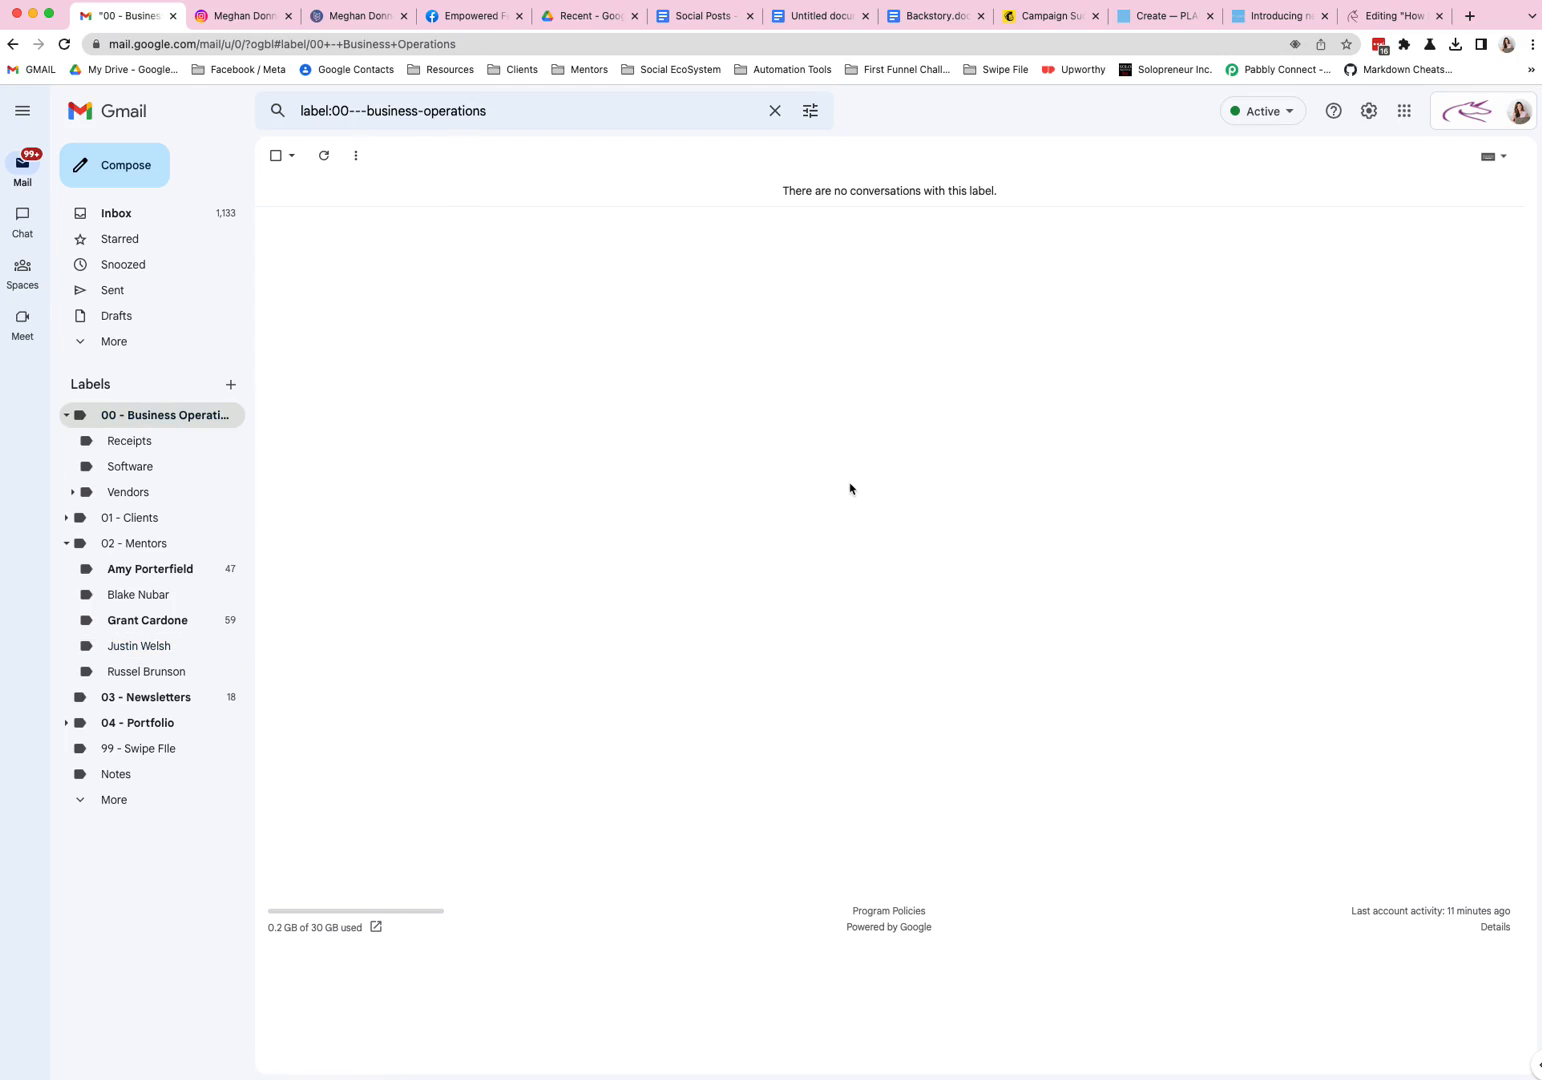
- Search all mail for "justin welsh" and open the newsletter "TSS #046: This 30-minute Call Led to a $2,243 Tweet Thread."
click(131, 213)
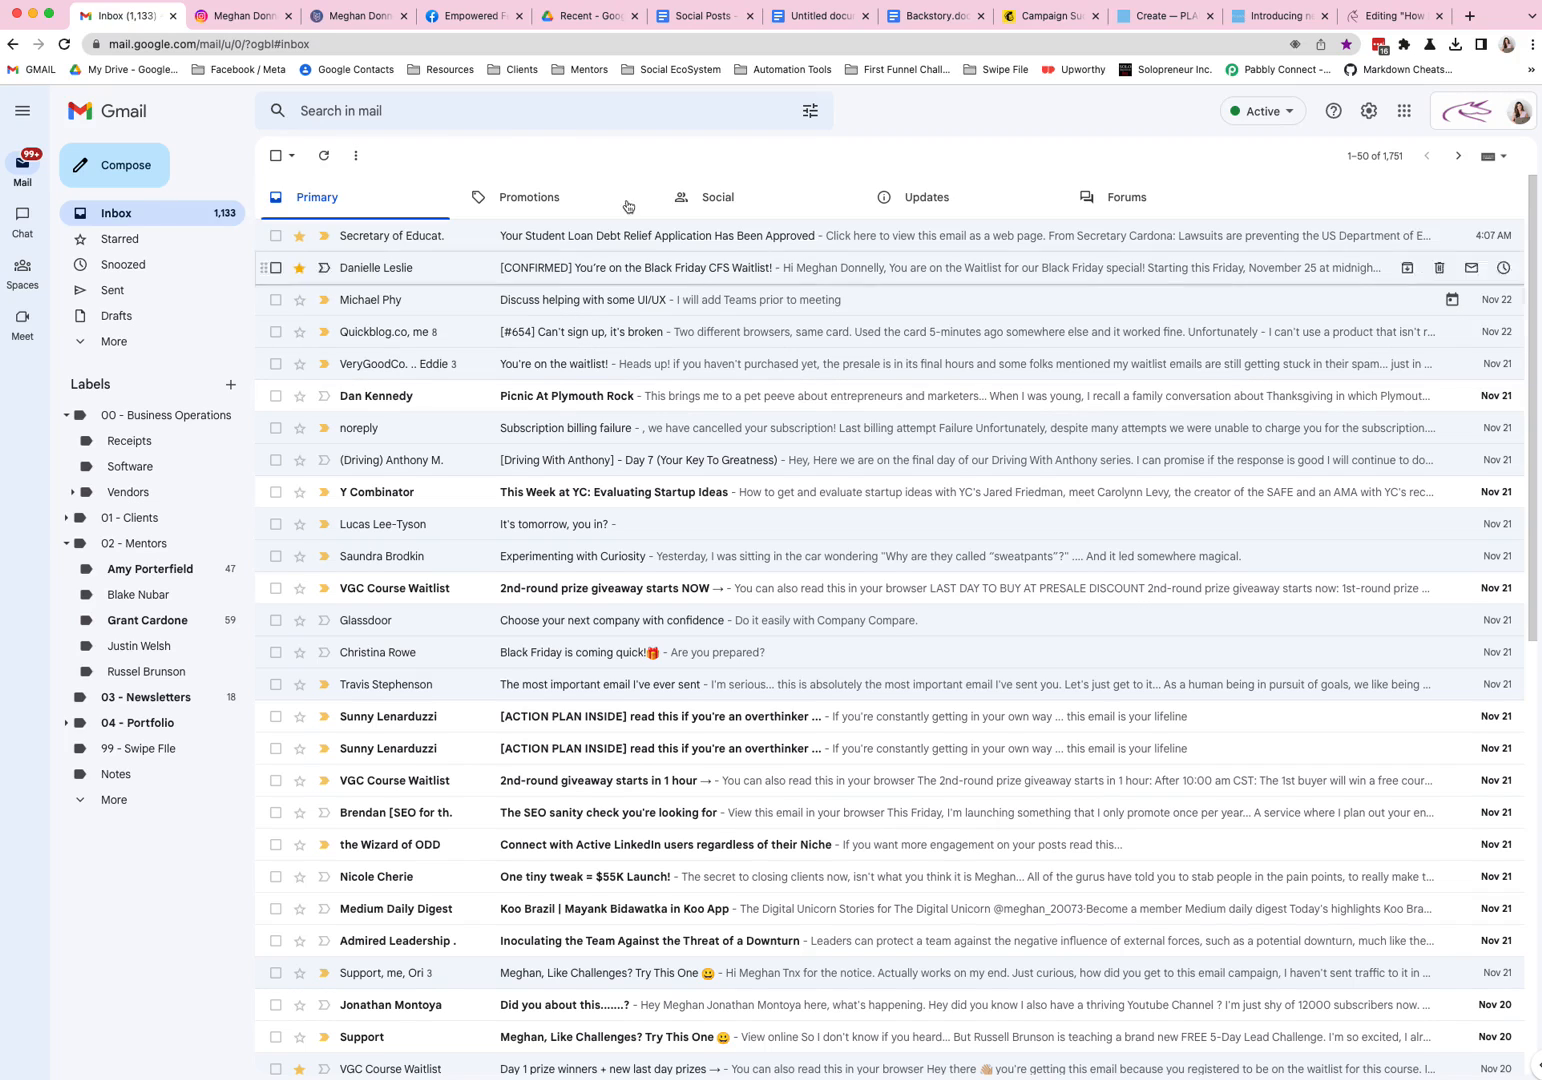
click(501, 117)
text(justin welsh)
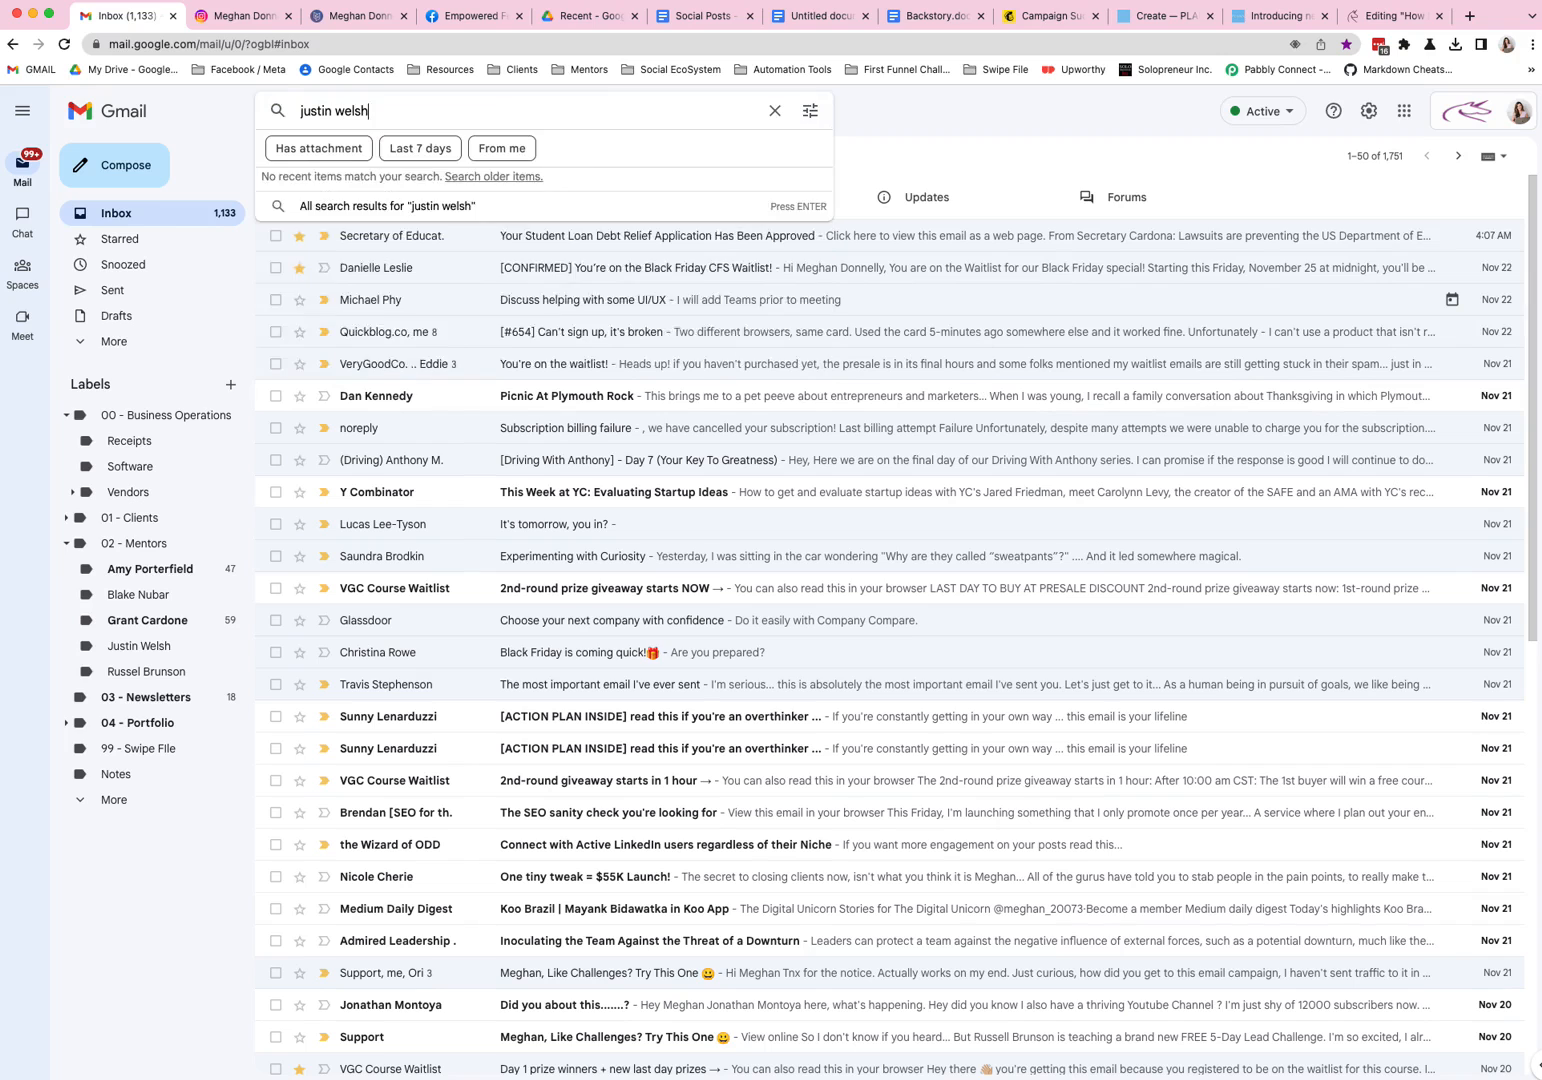
key(Return)
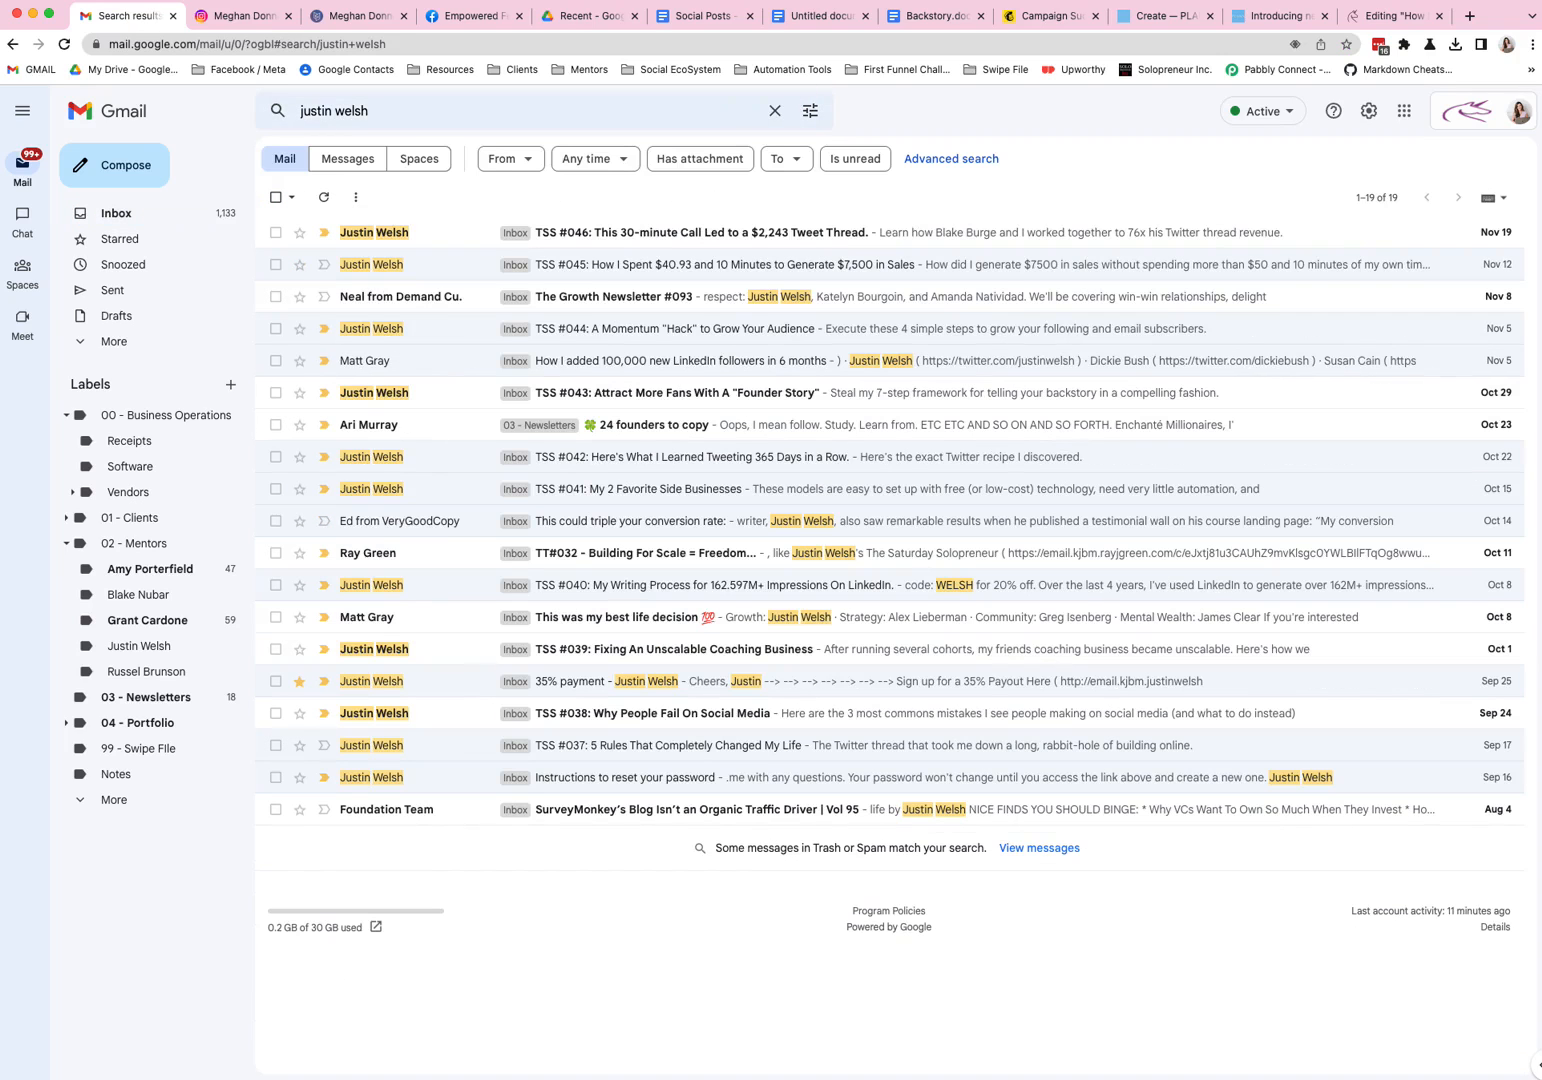
click(672, 231)
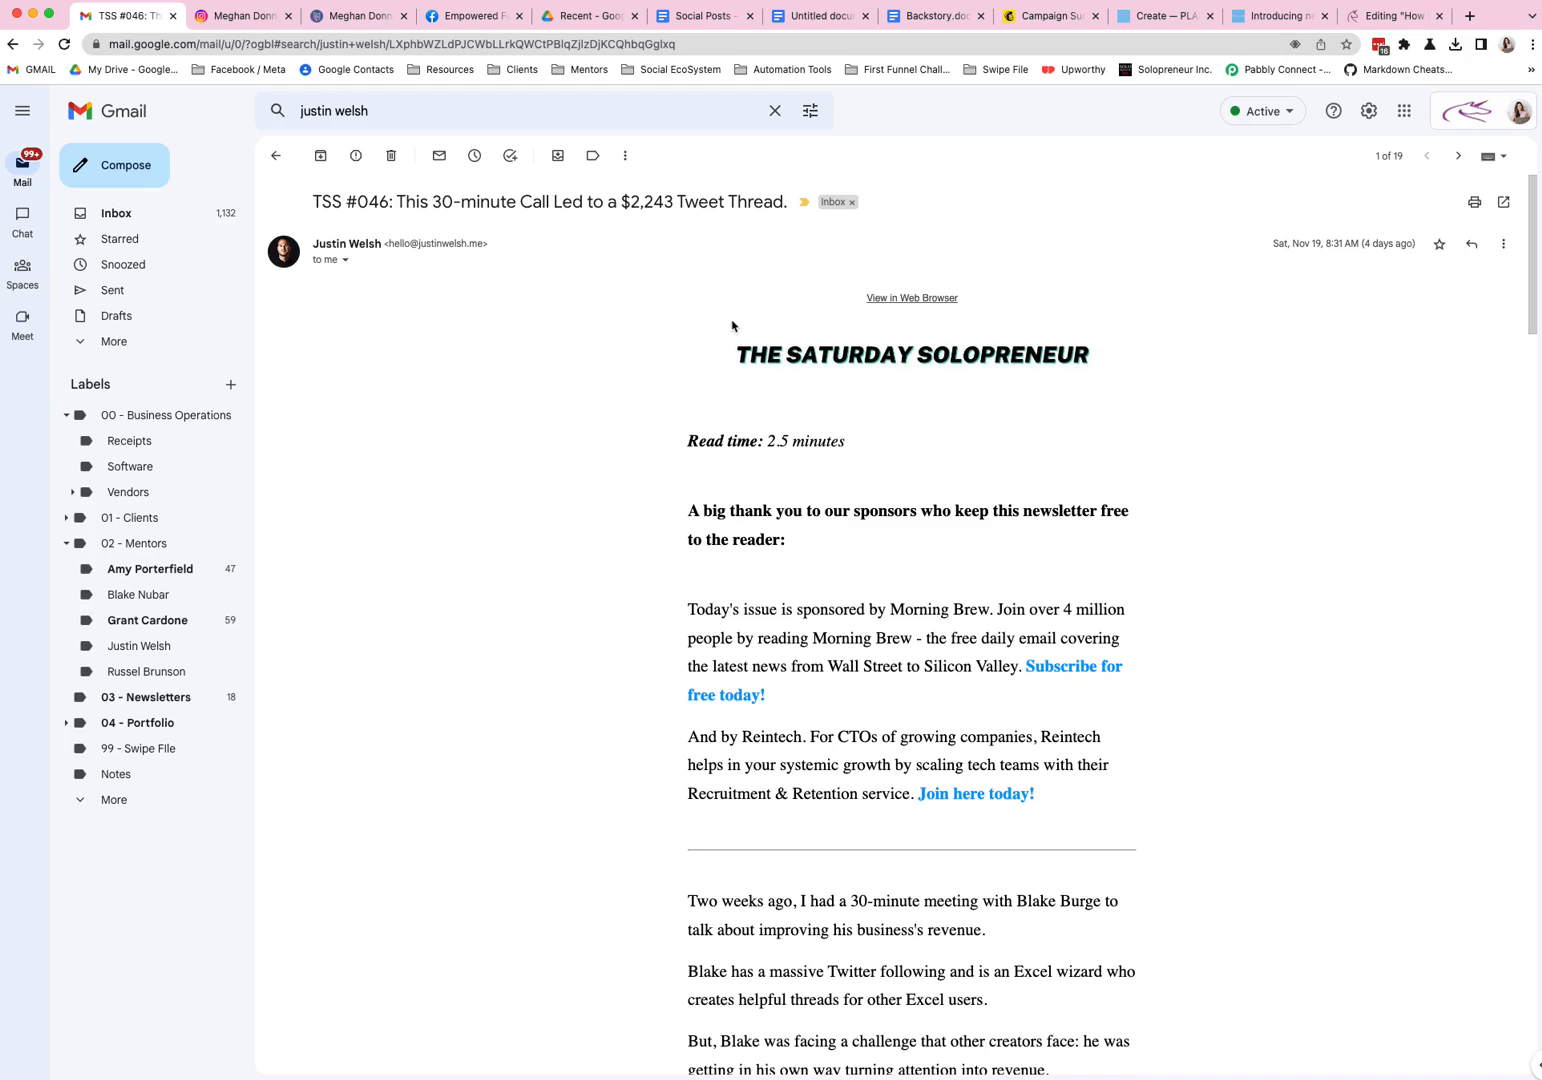
click(625, 155)
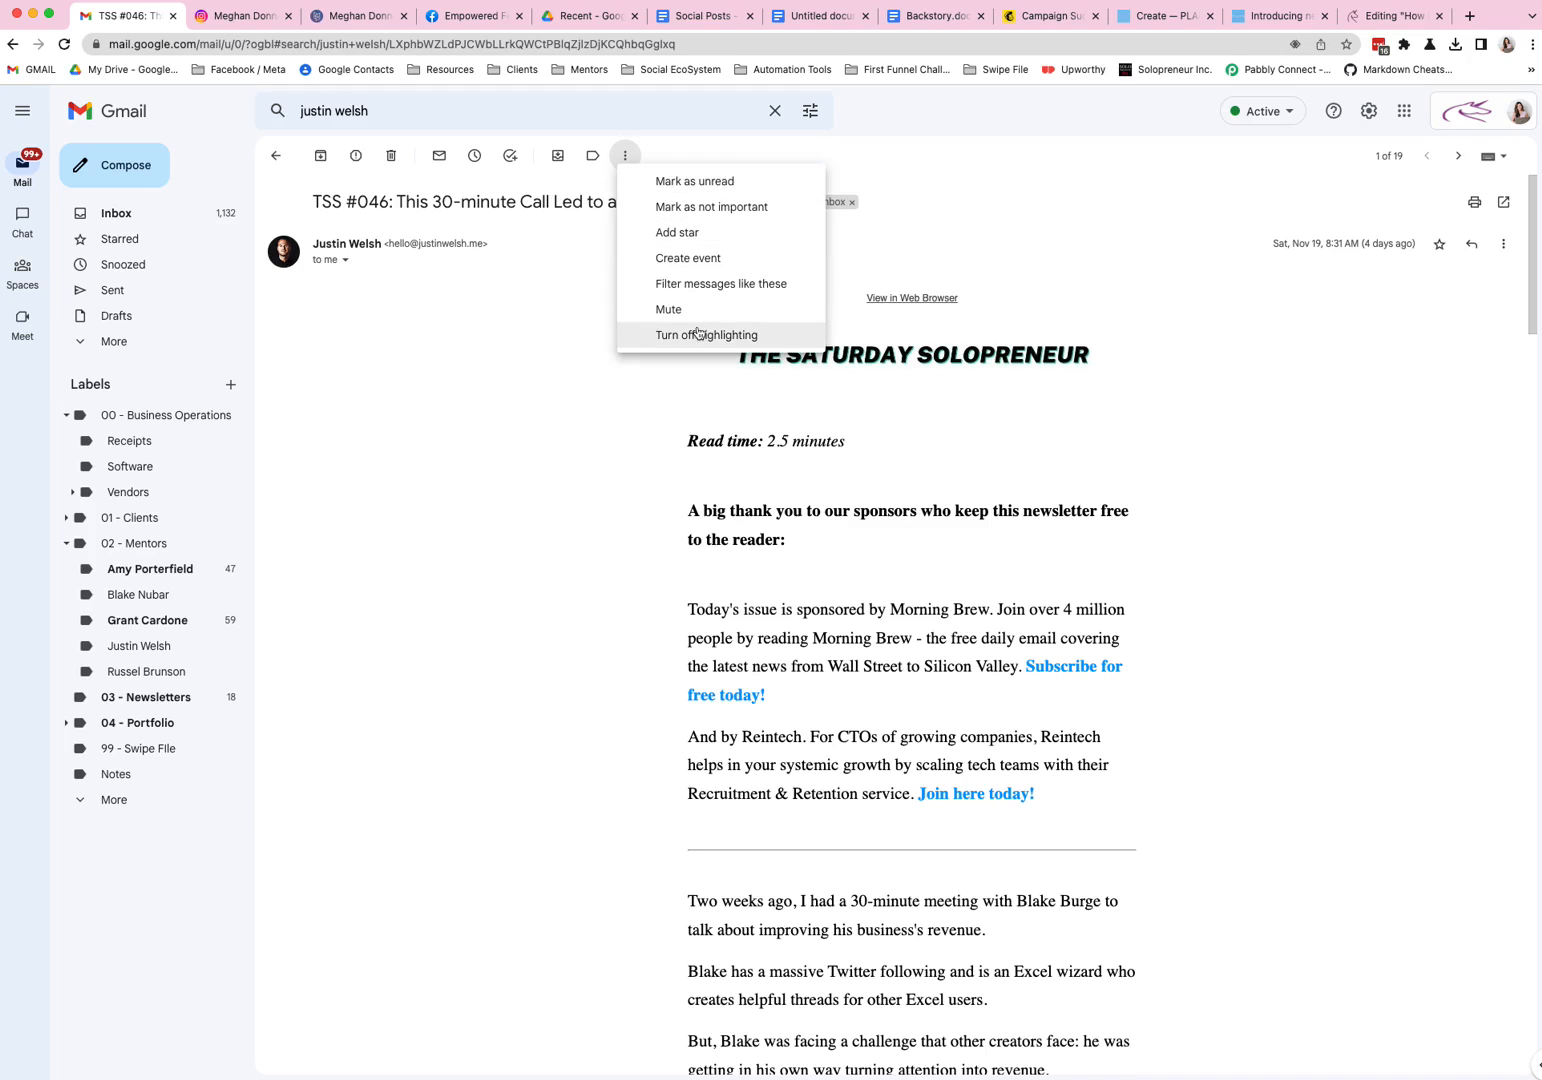
click(575, 389)
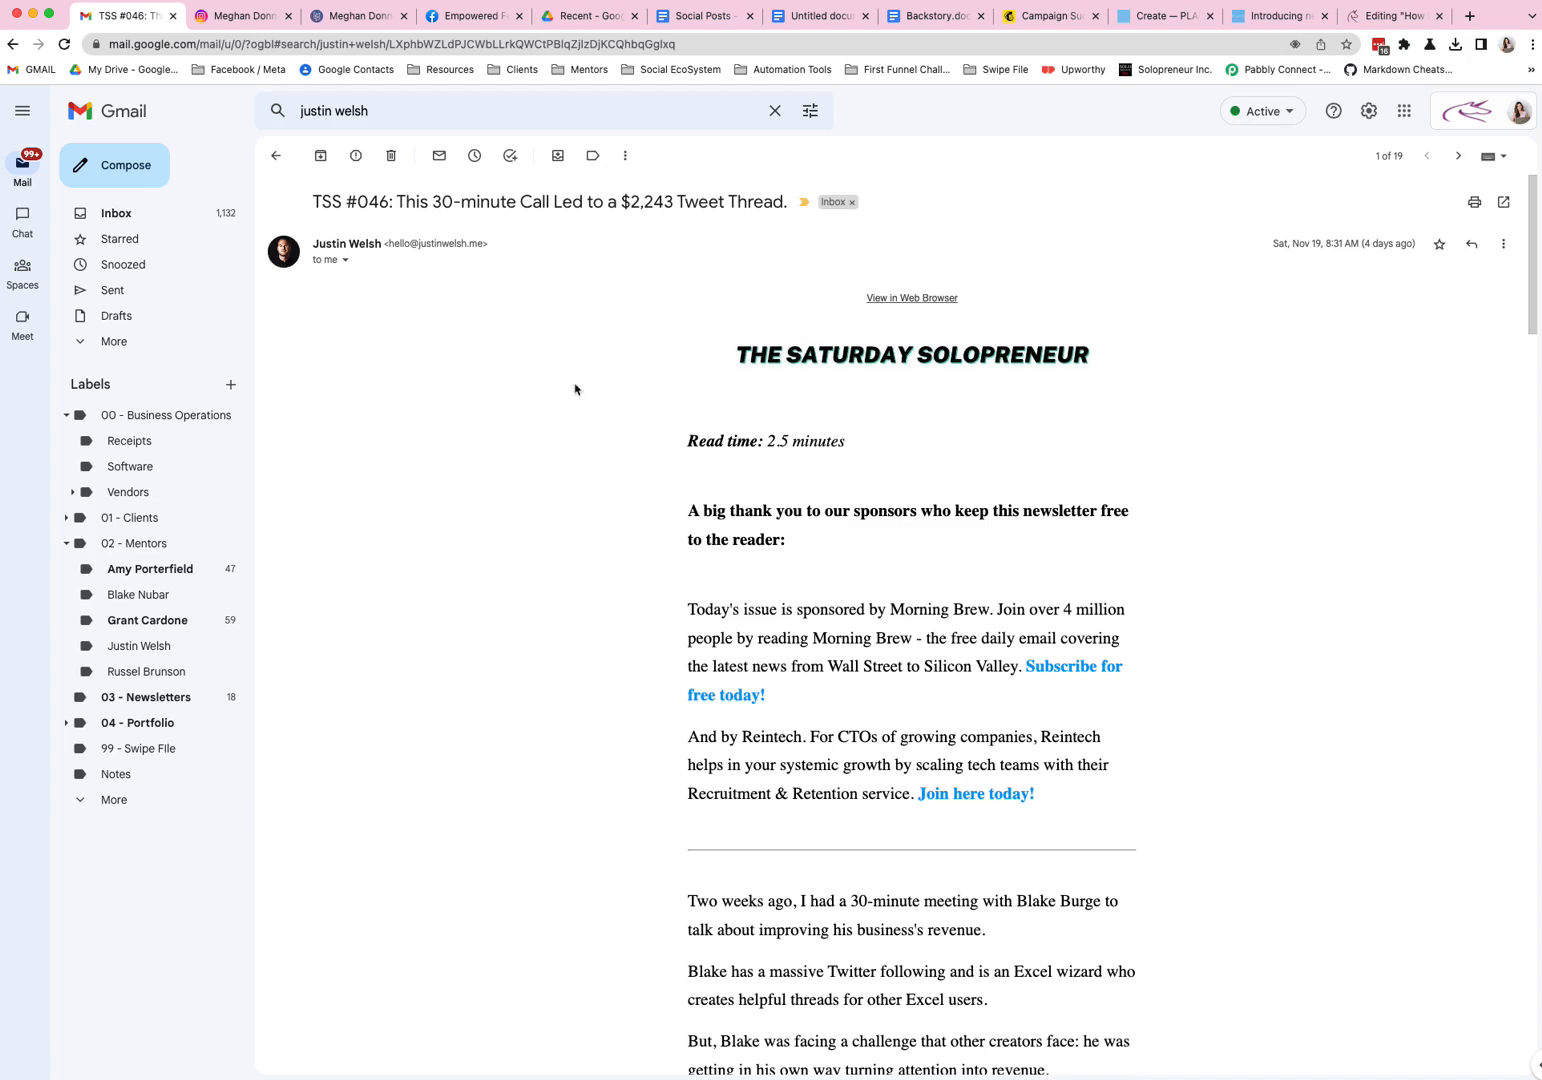
- Create a filter from the Justin Welsh newsletter that skips the inbox, applies 02 - Mentors/Justin Welsh and also covers the existing matching conversations
click(625, 155)
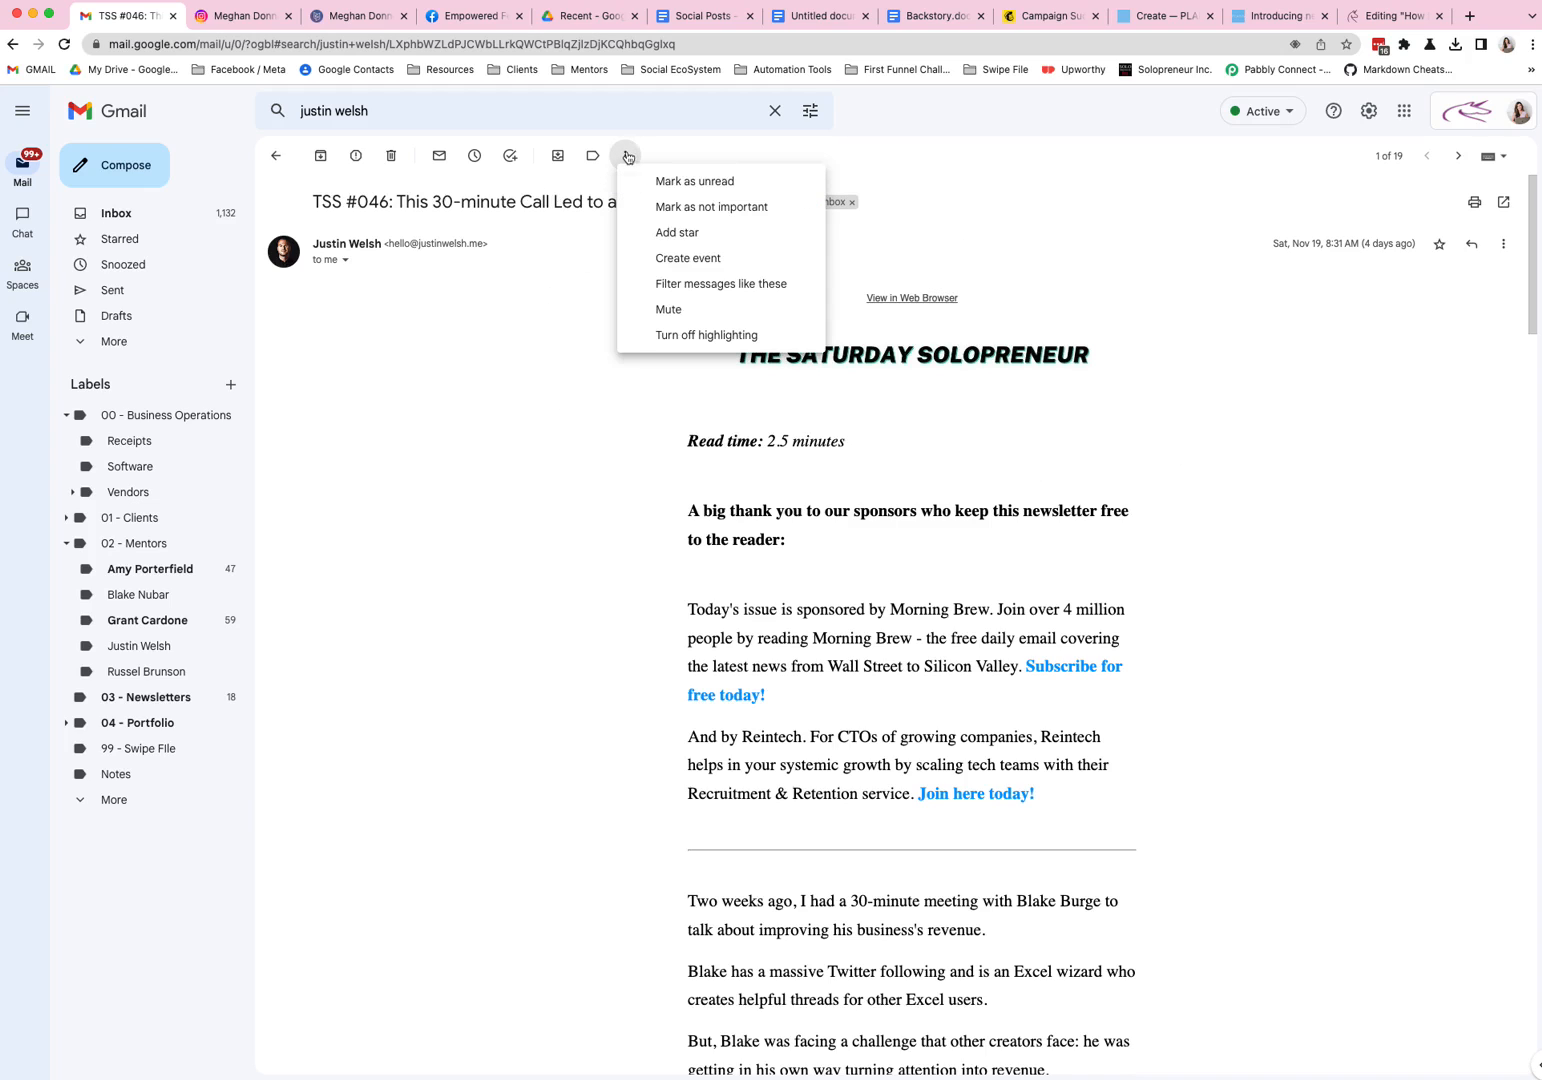
click(690, 286)
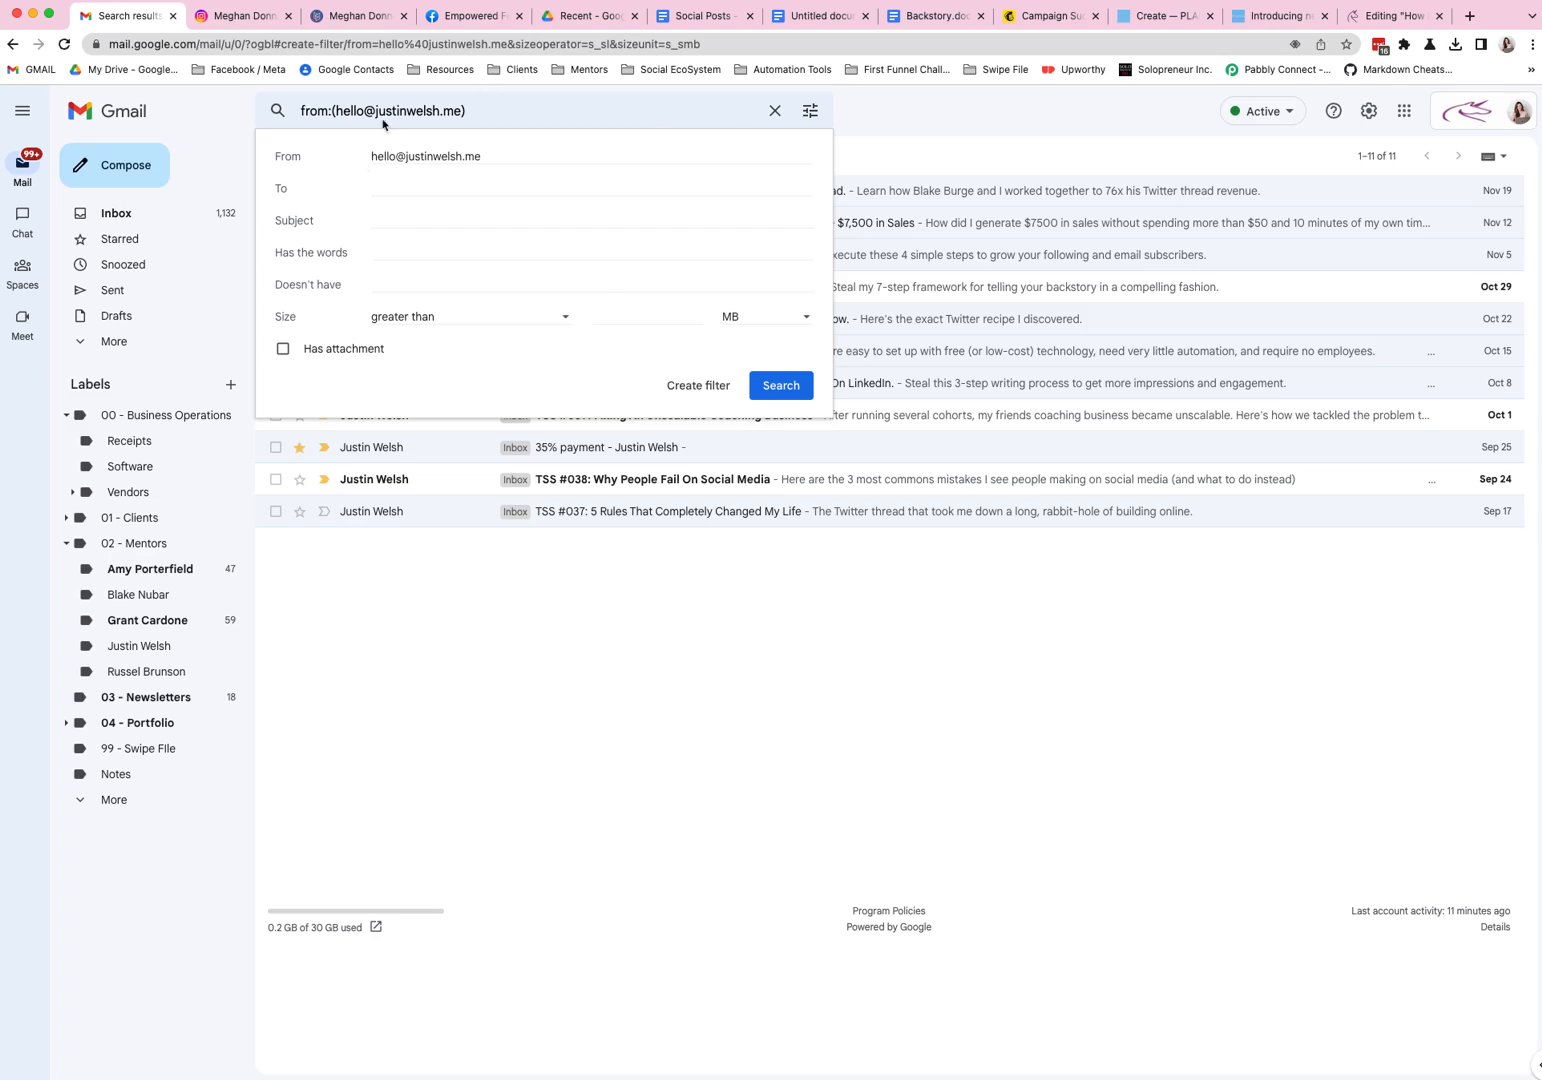
click(699, 385)
click(335, 193)
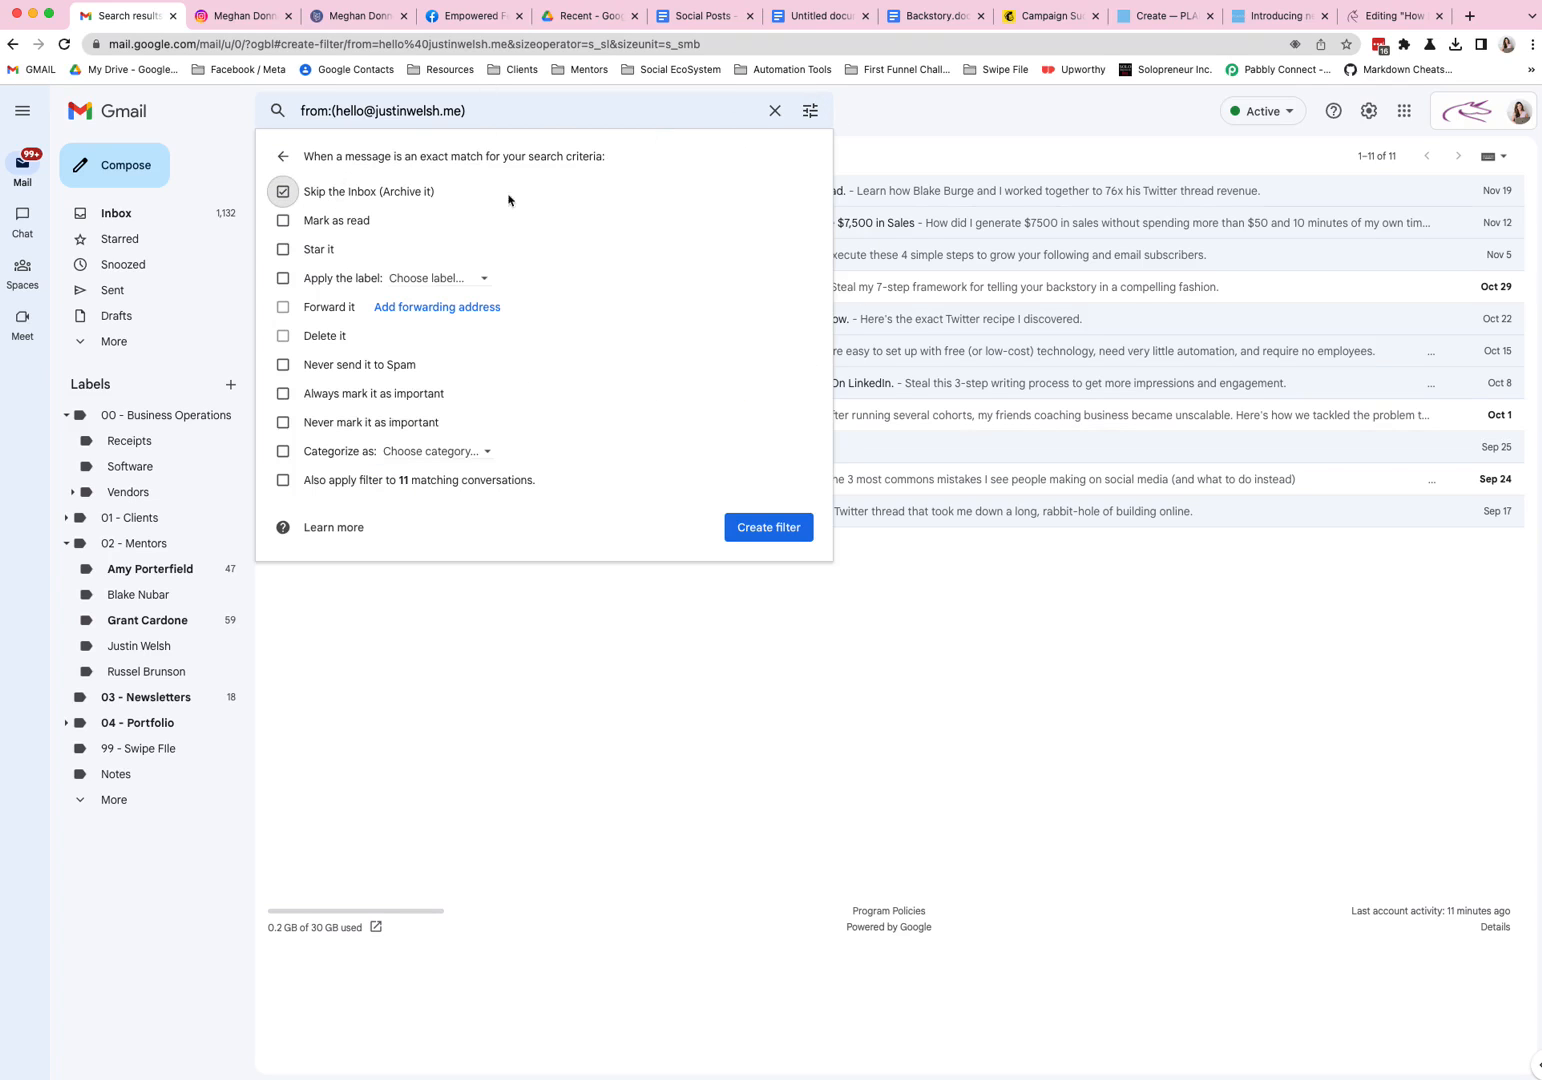
click(326, 282)
click(440, 279)
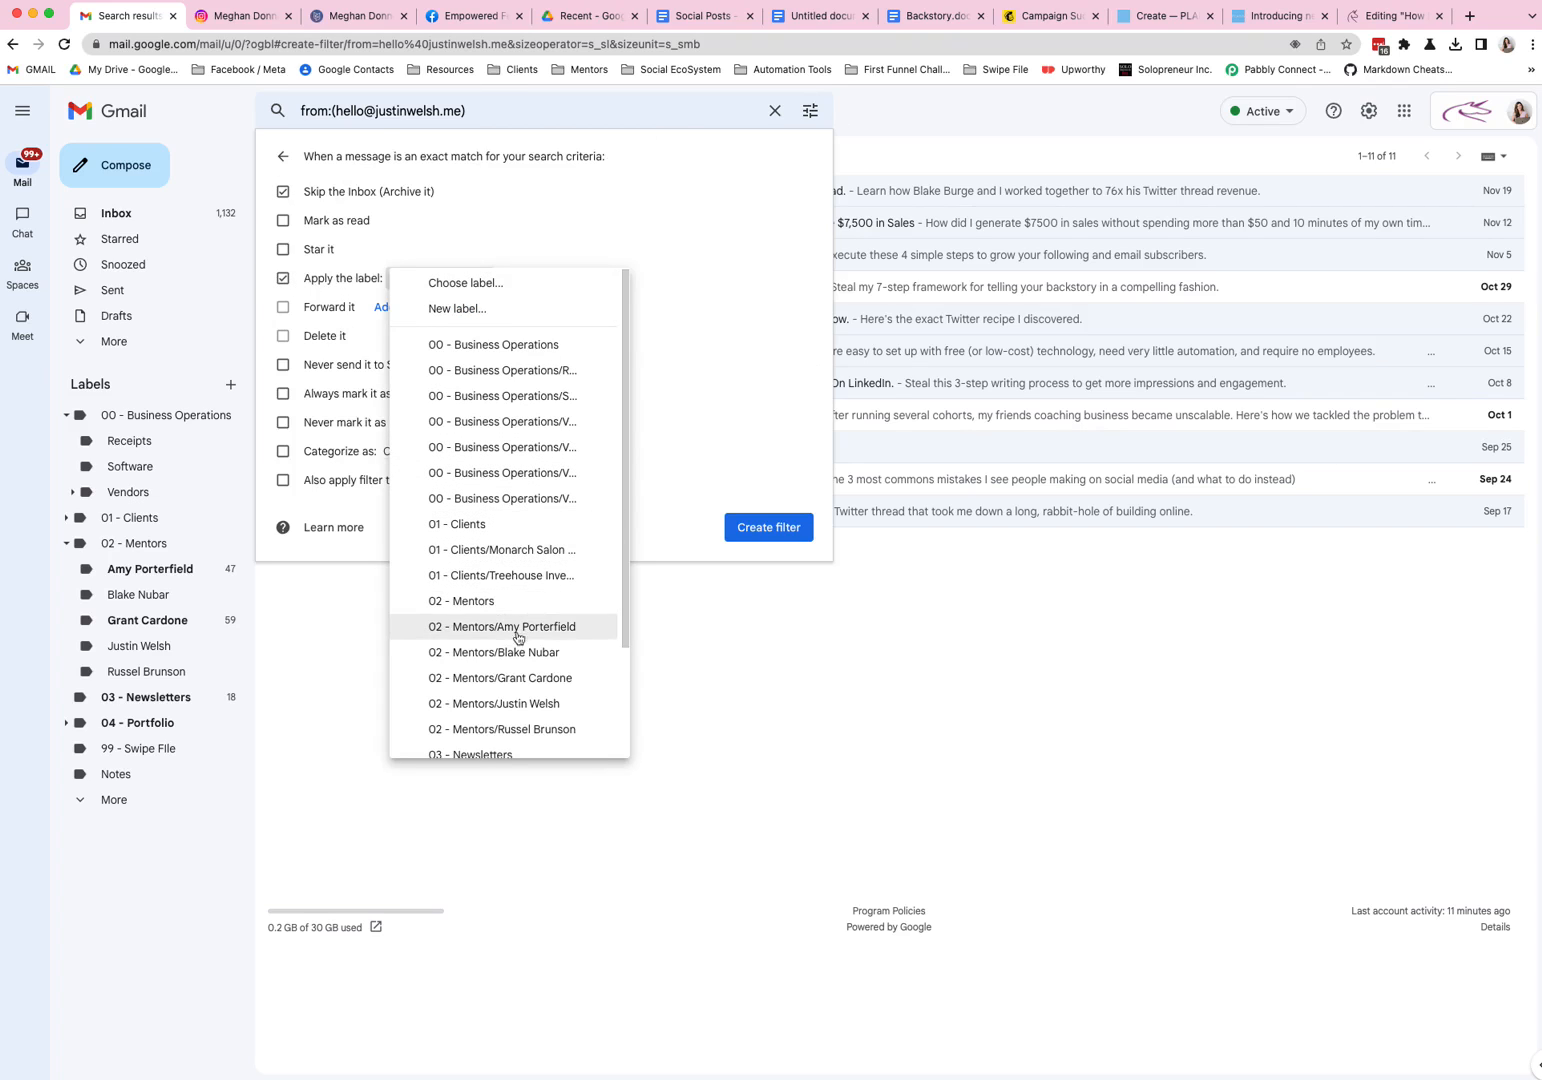
click(530, 705)
click(278, 482)
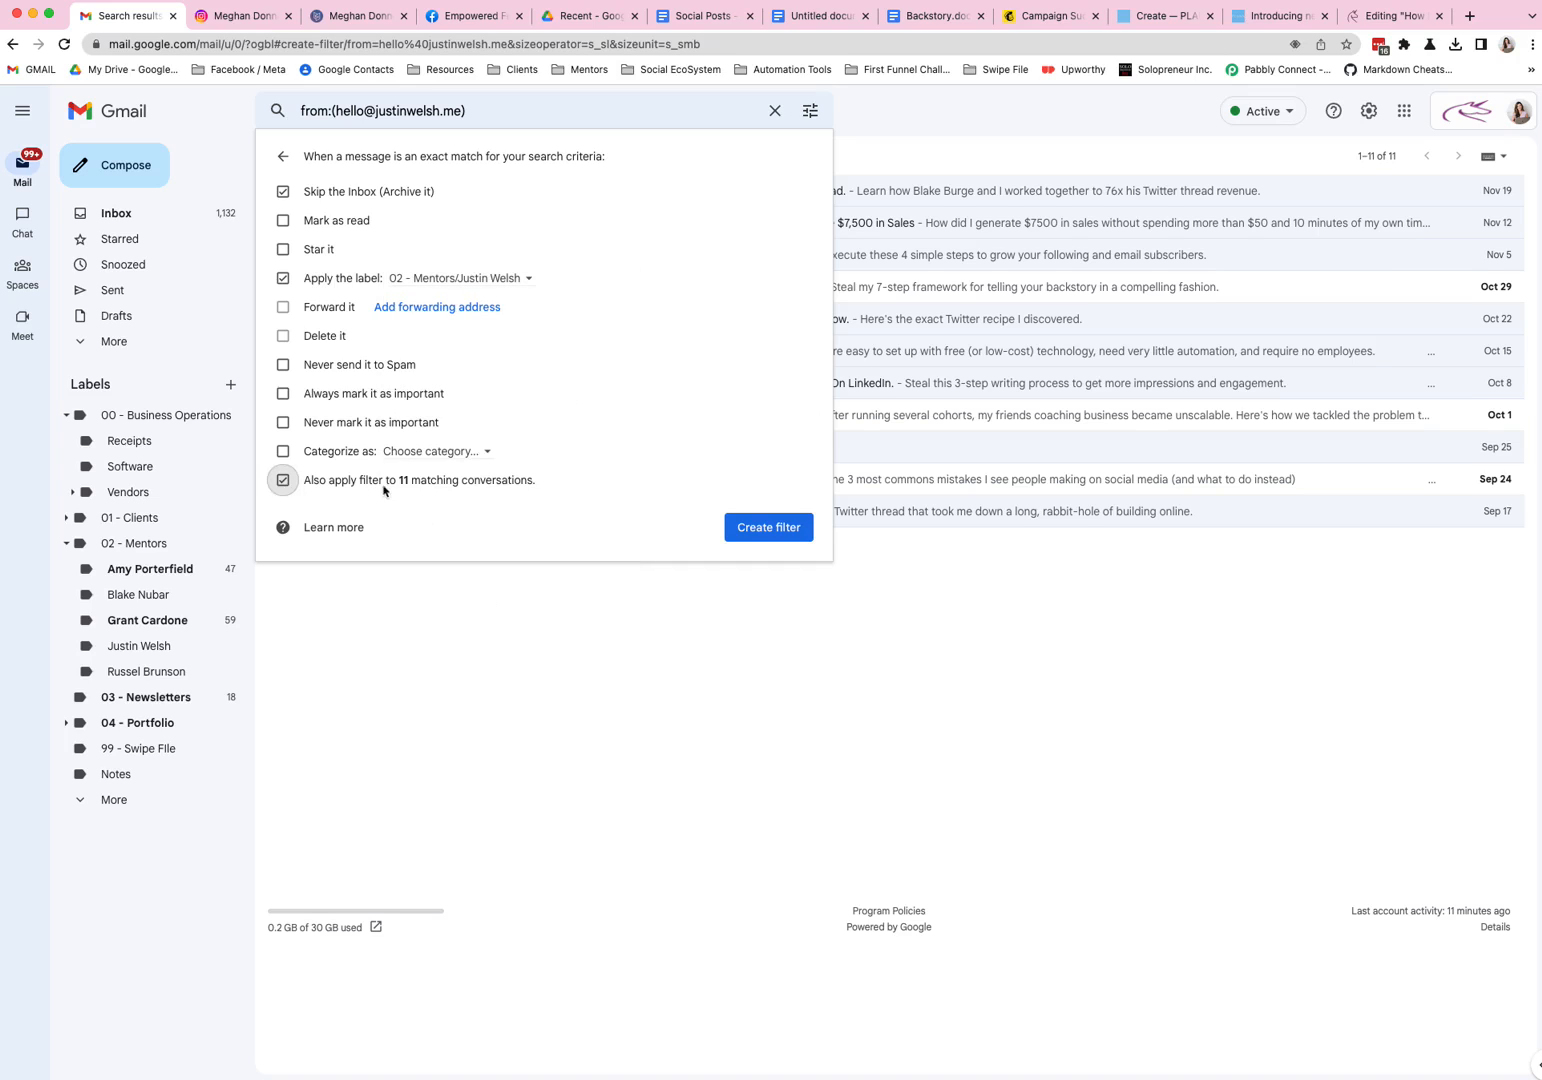
click(784, 527)
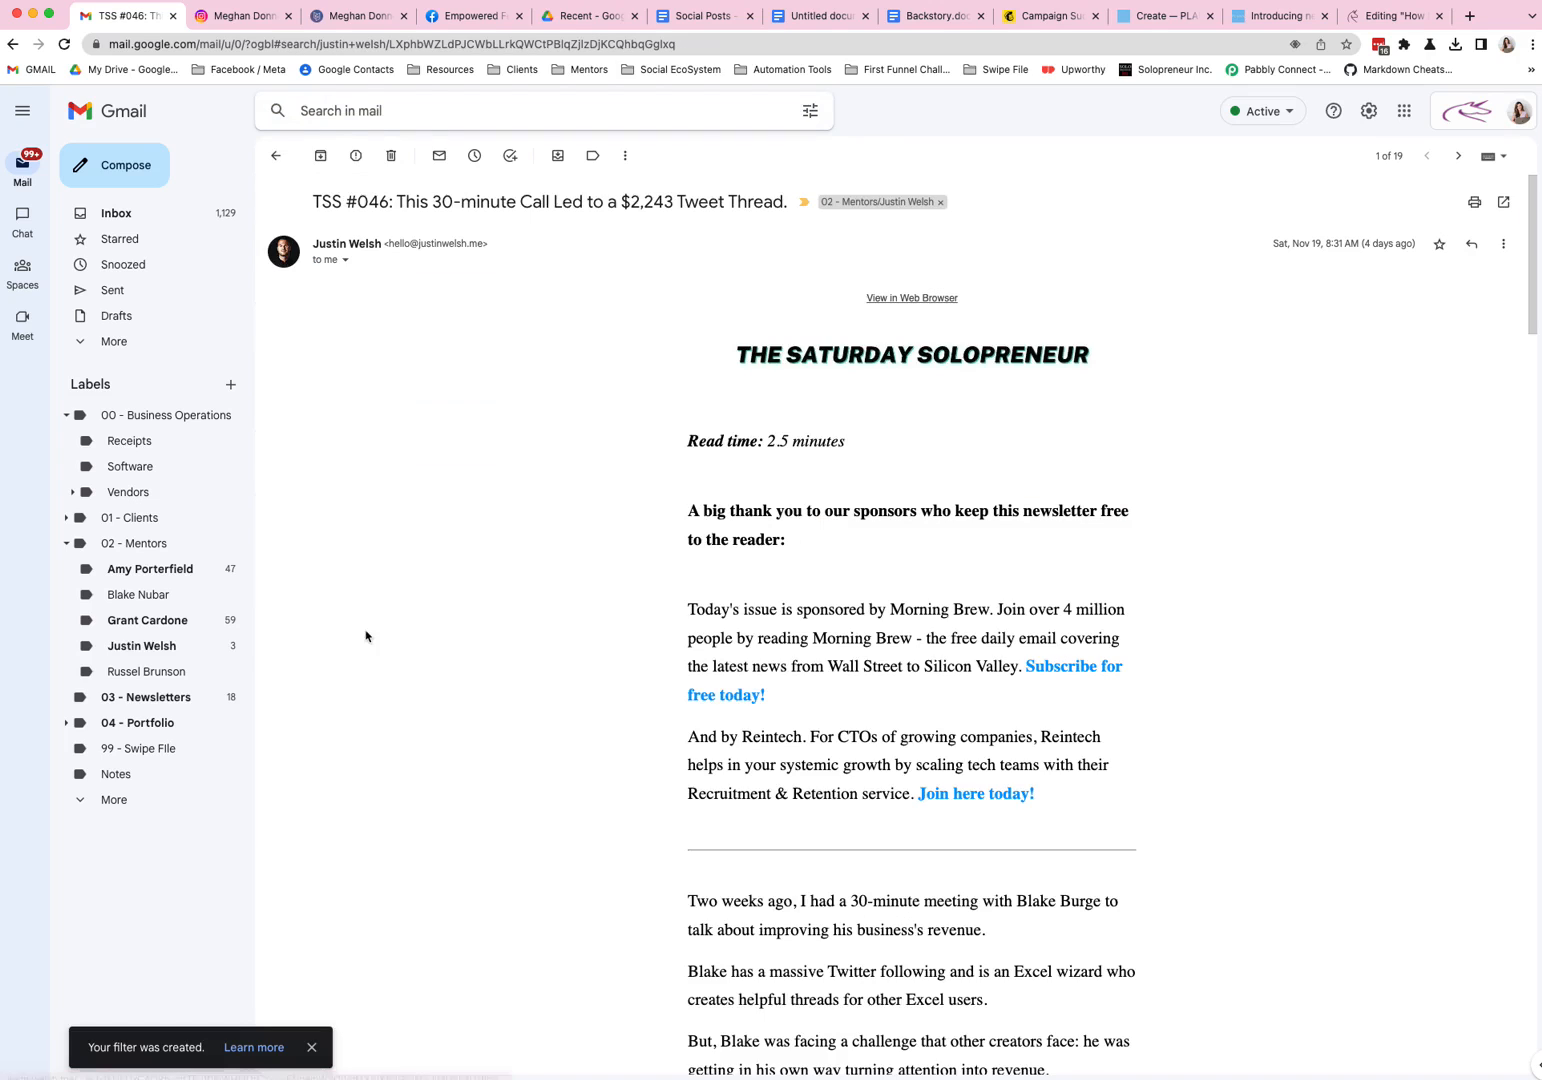
- Review the Justin Welsh and 00 - Business Operations labels, returning to the inbox with the 00 - Business Operations and 02 - Mentors sublabels collapsed
click(160, 646)
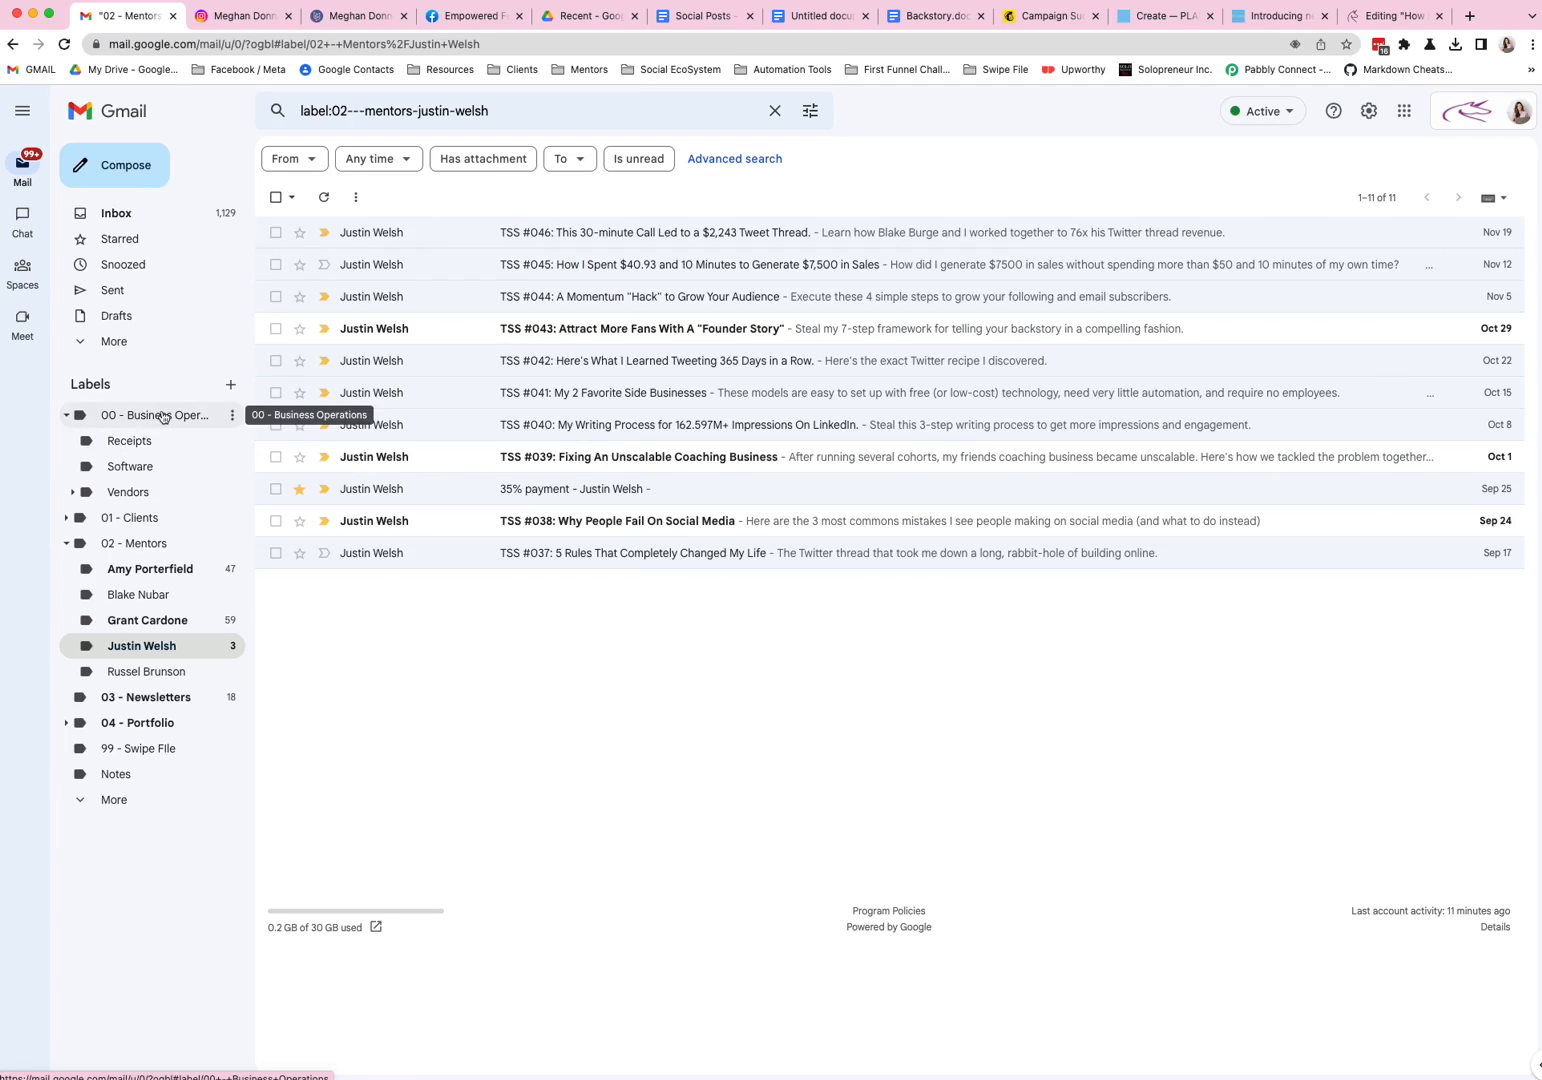
click(66, 543)
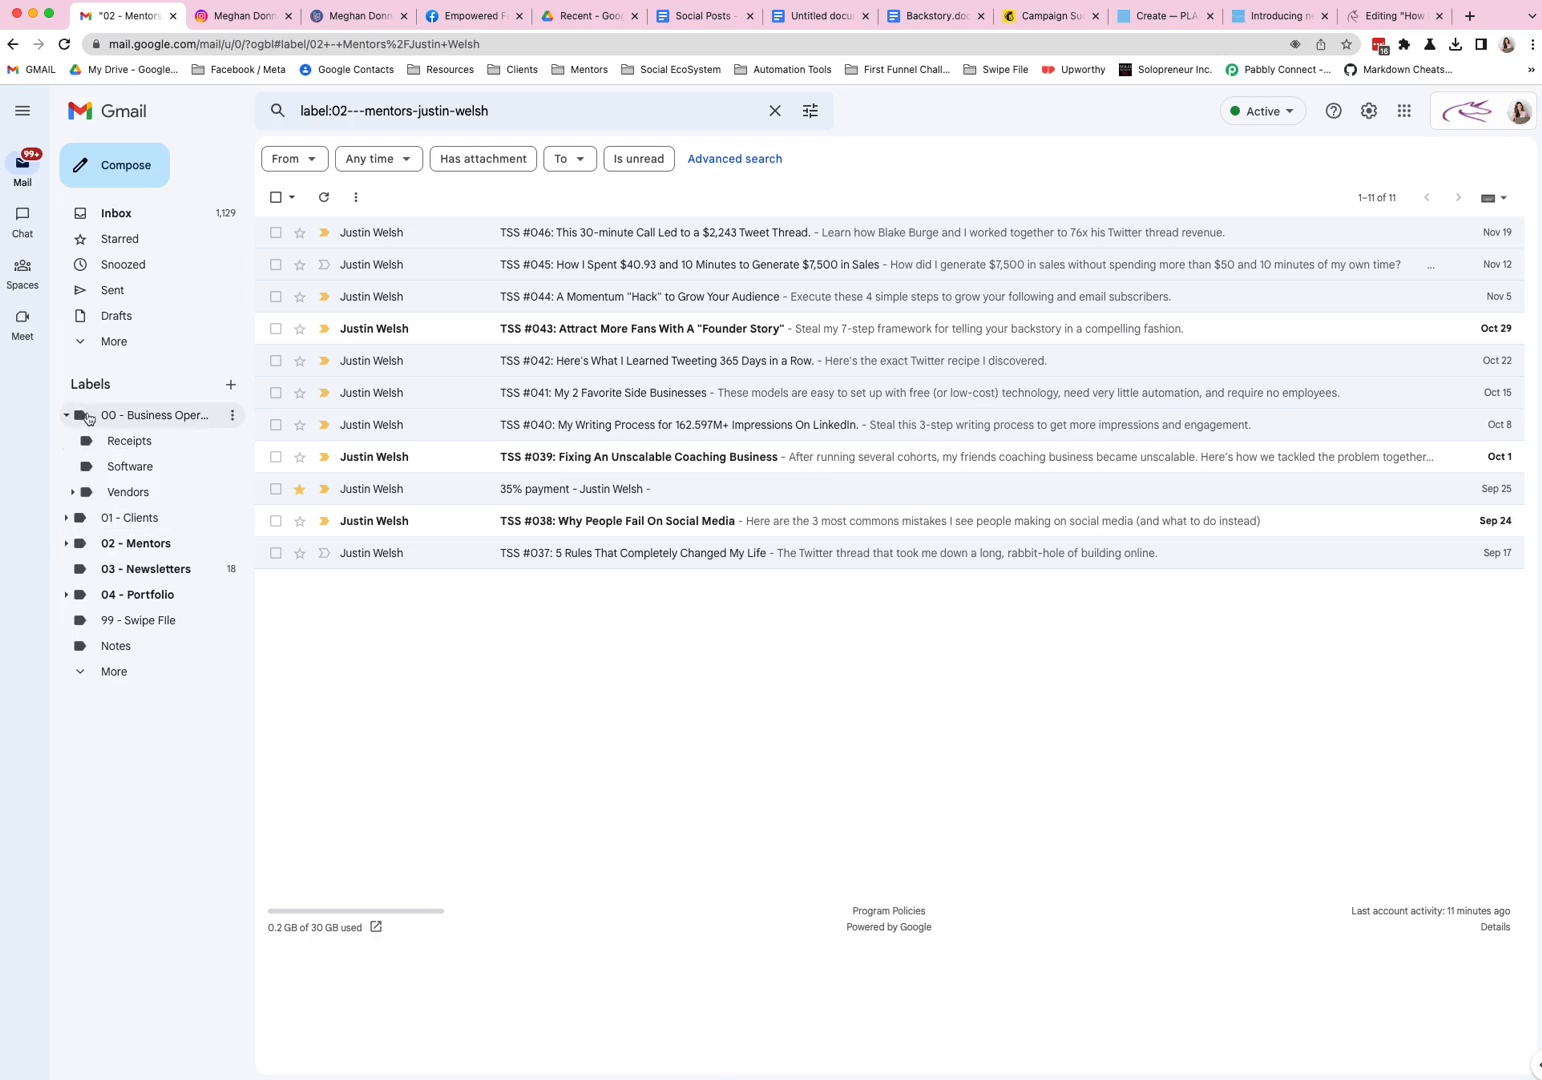
click(66, 415)
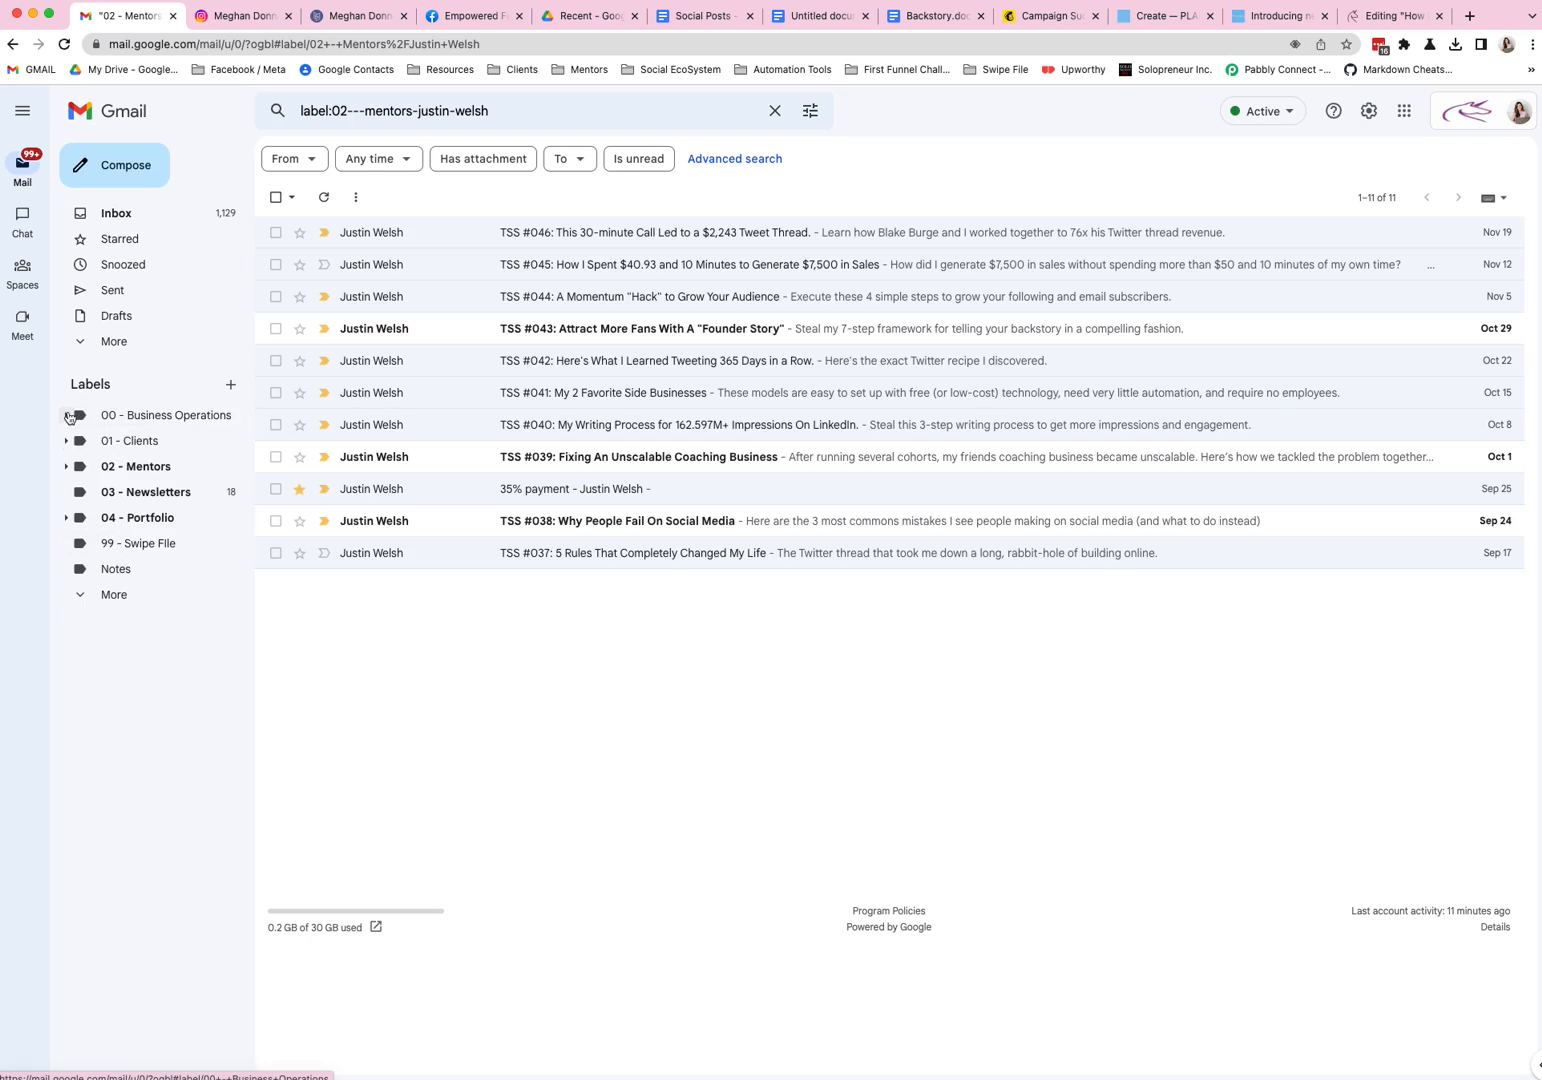
click(66, 466)
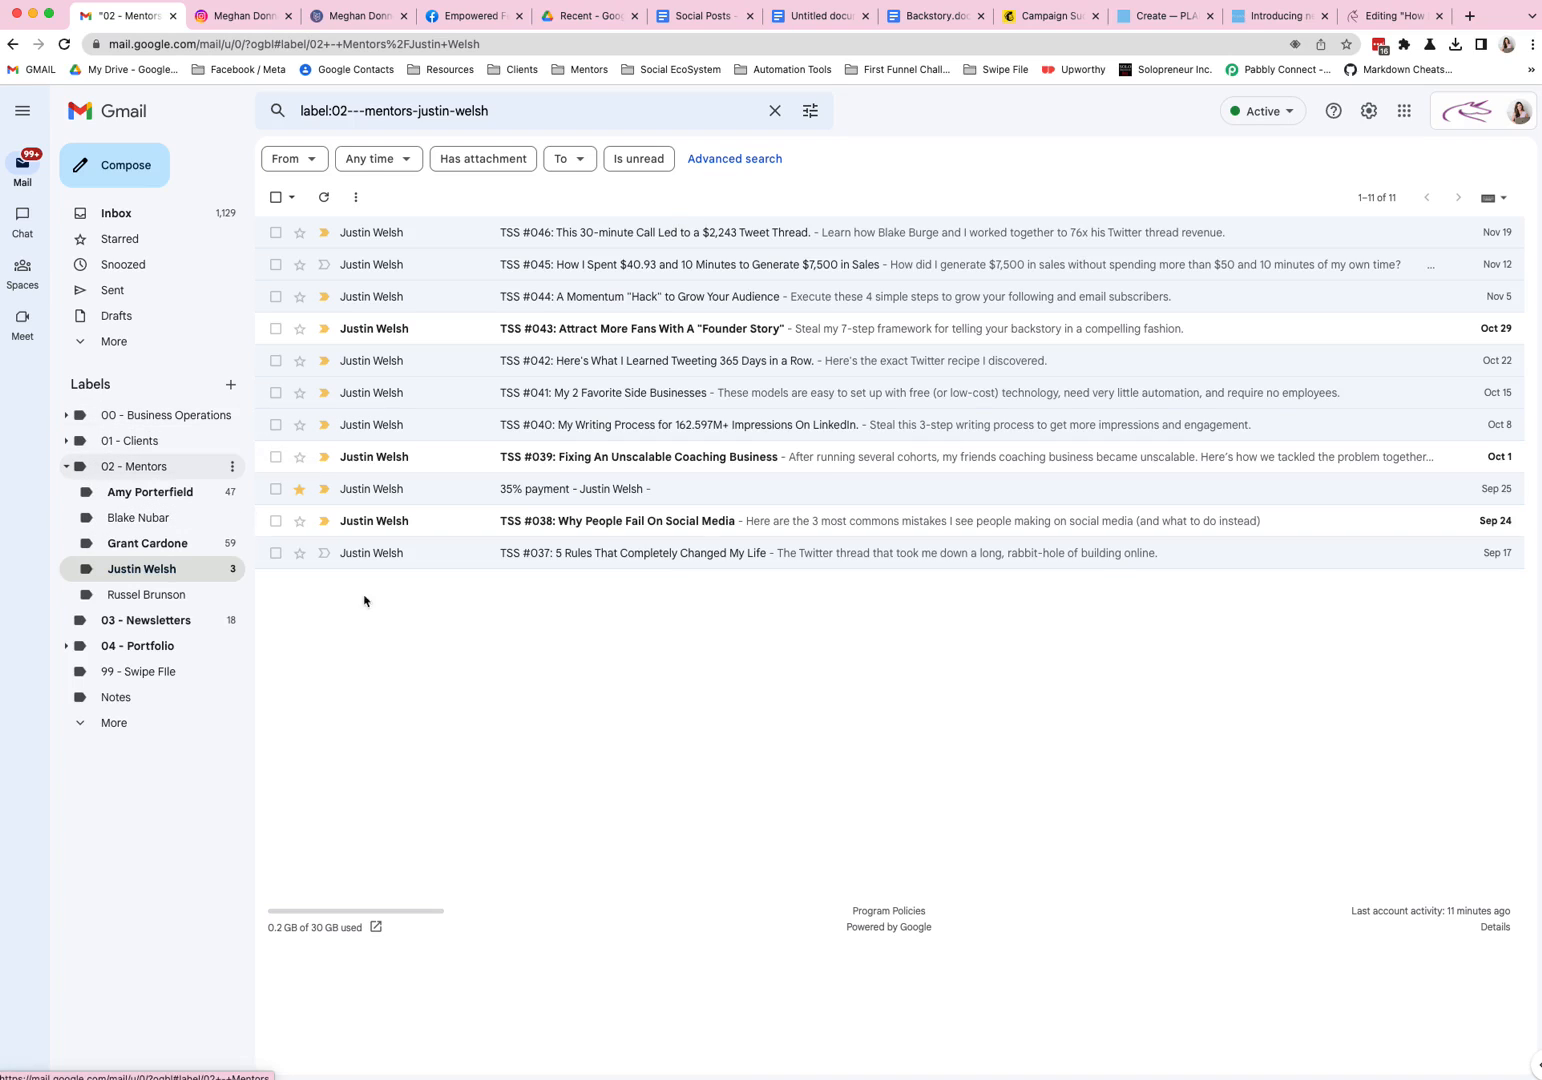
click(168, 416)
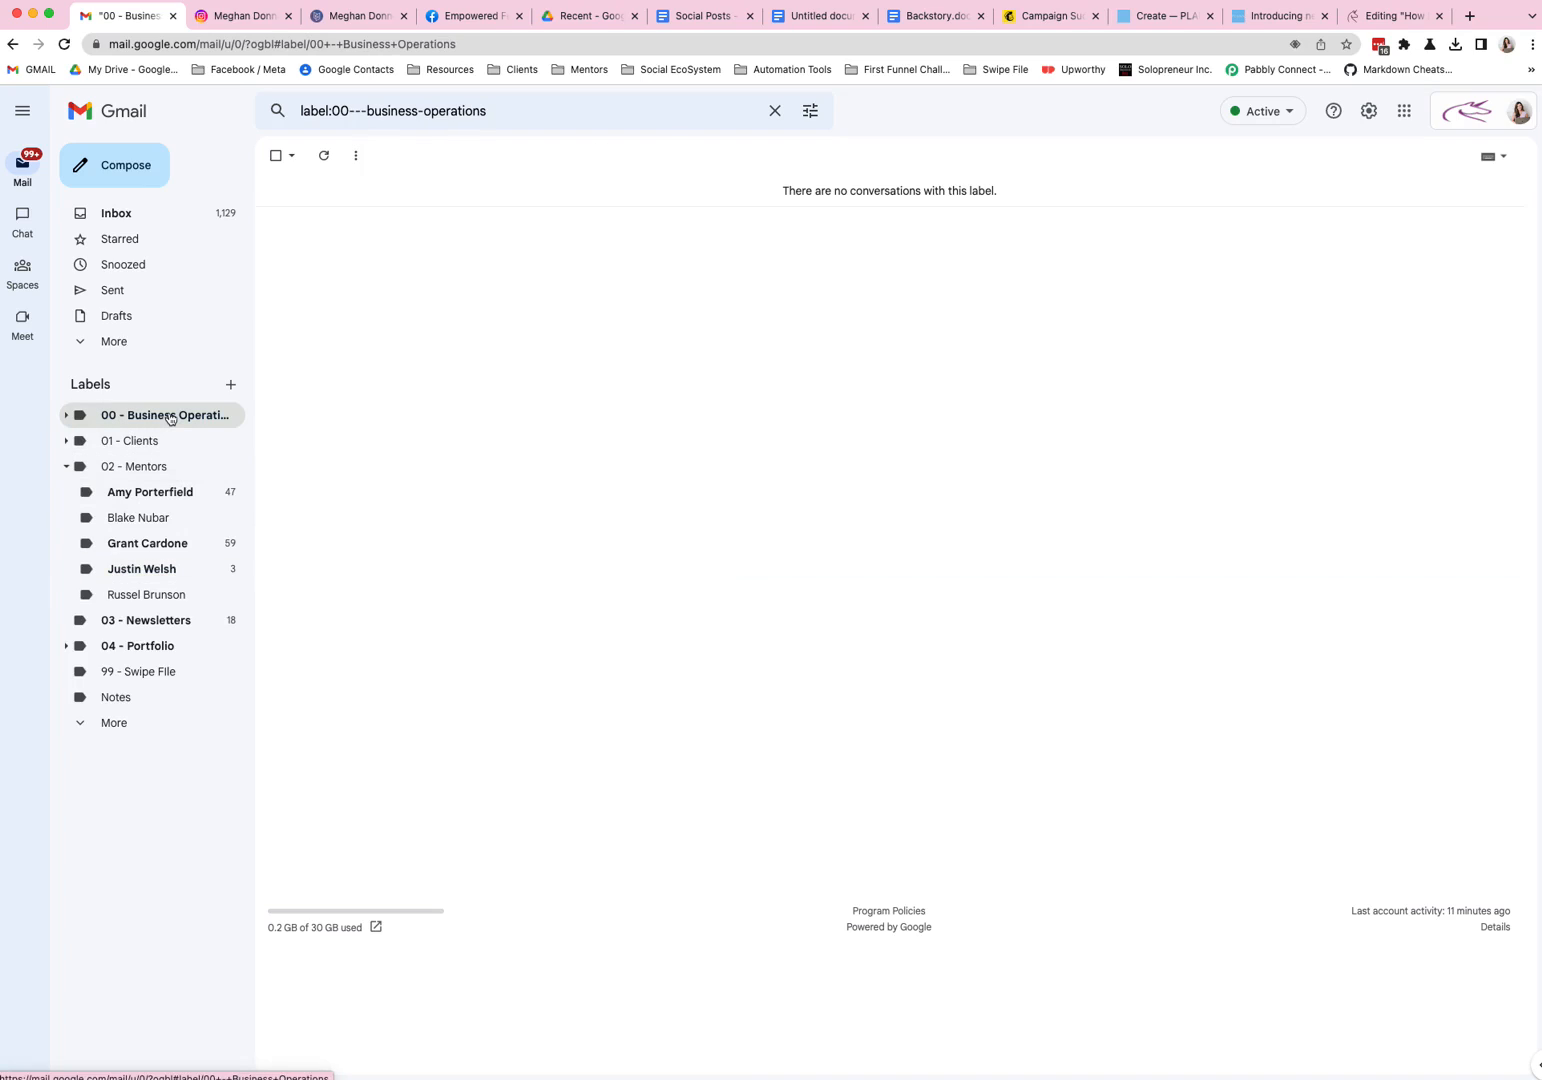
click(150, 213)
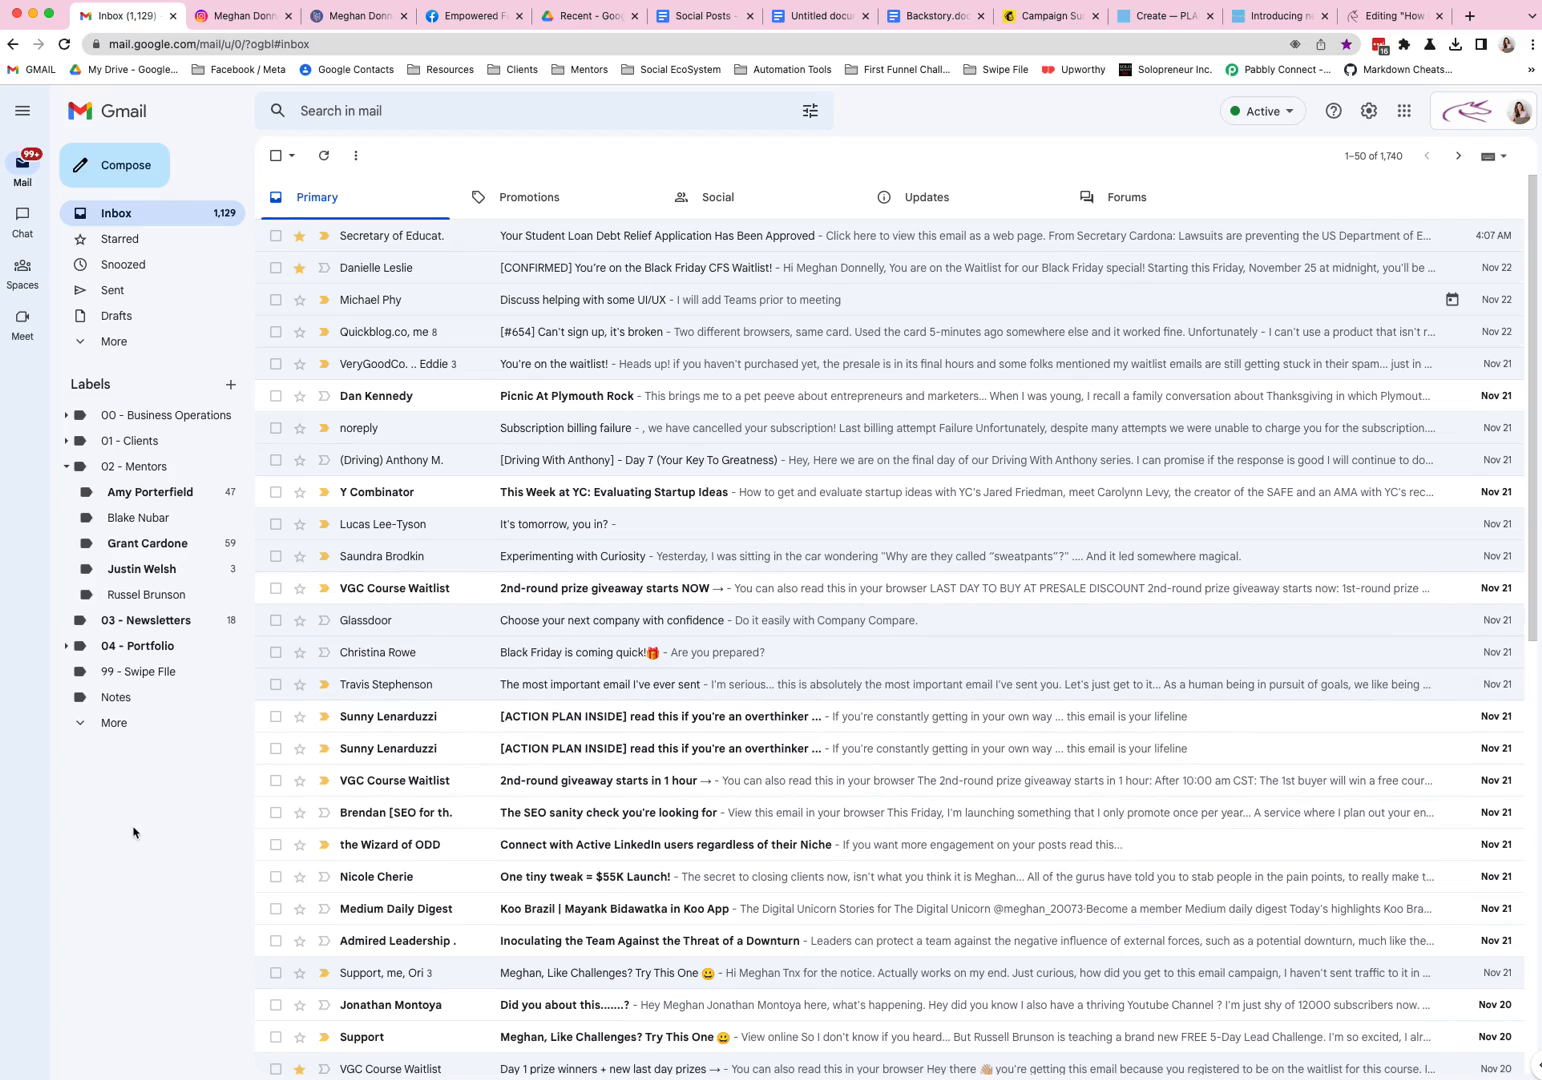
click(66, 466)
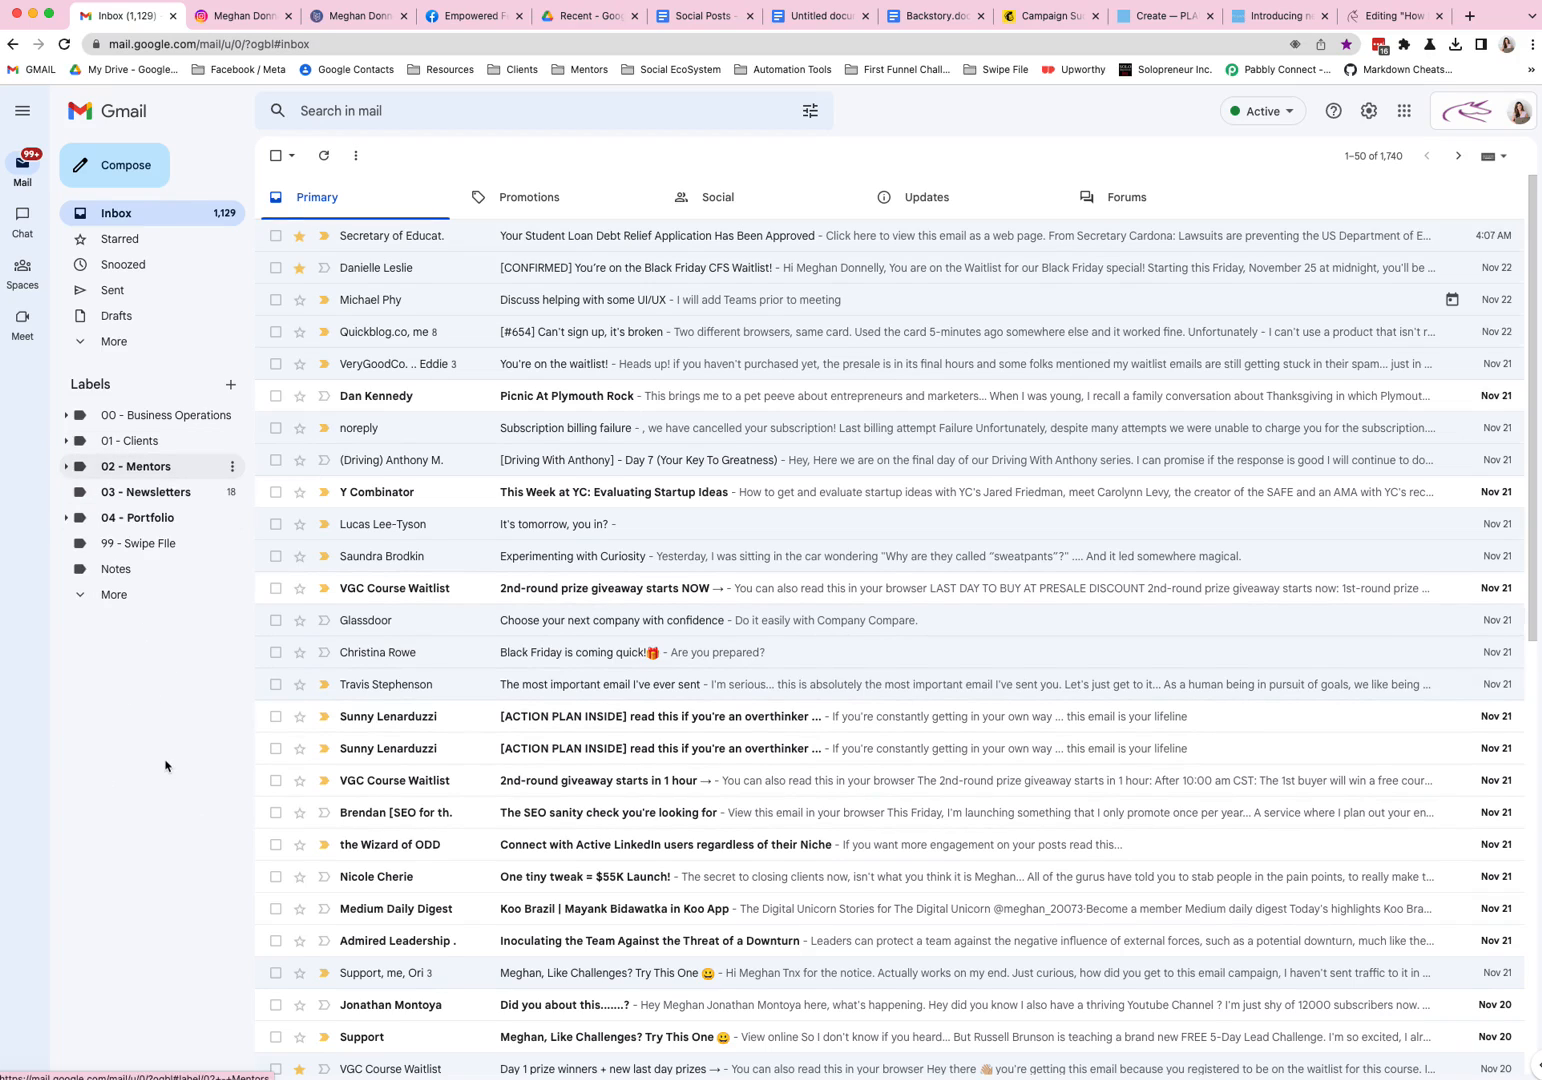
- Read the "3-2-1: Metaphors, Cognitive Biases, Copywriting Tips" email under the 03 - Newsletters label and return to the inbox
click(152, 492)
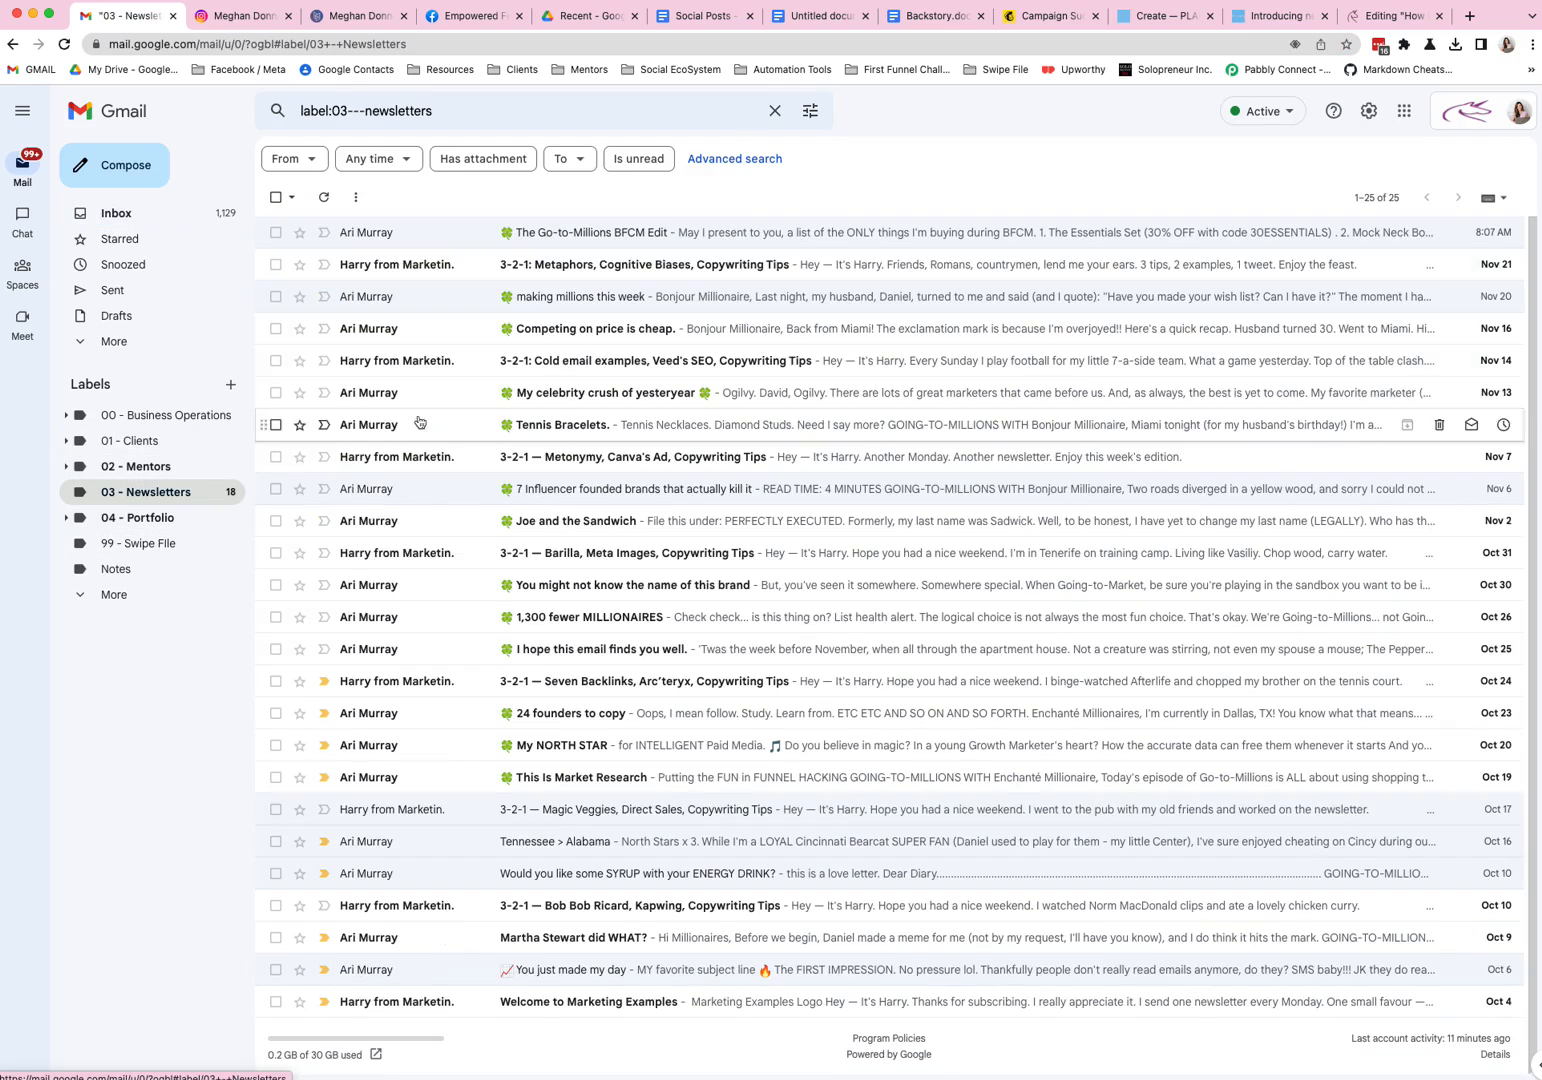
click(641, 276)
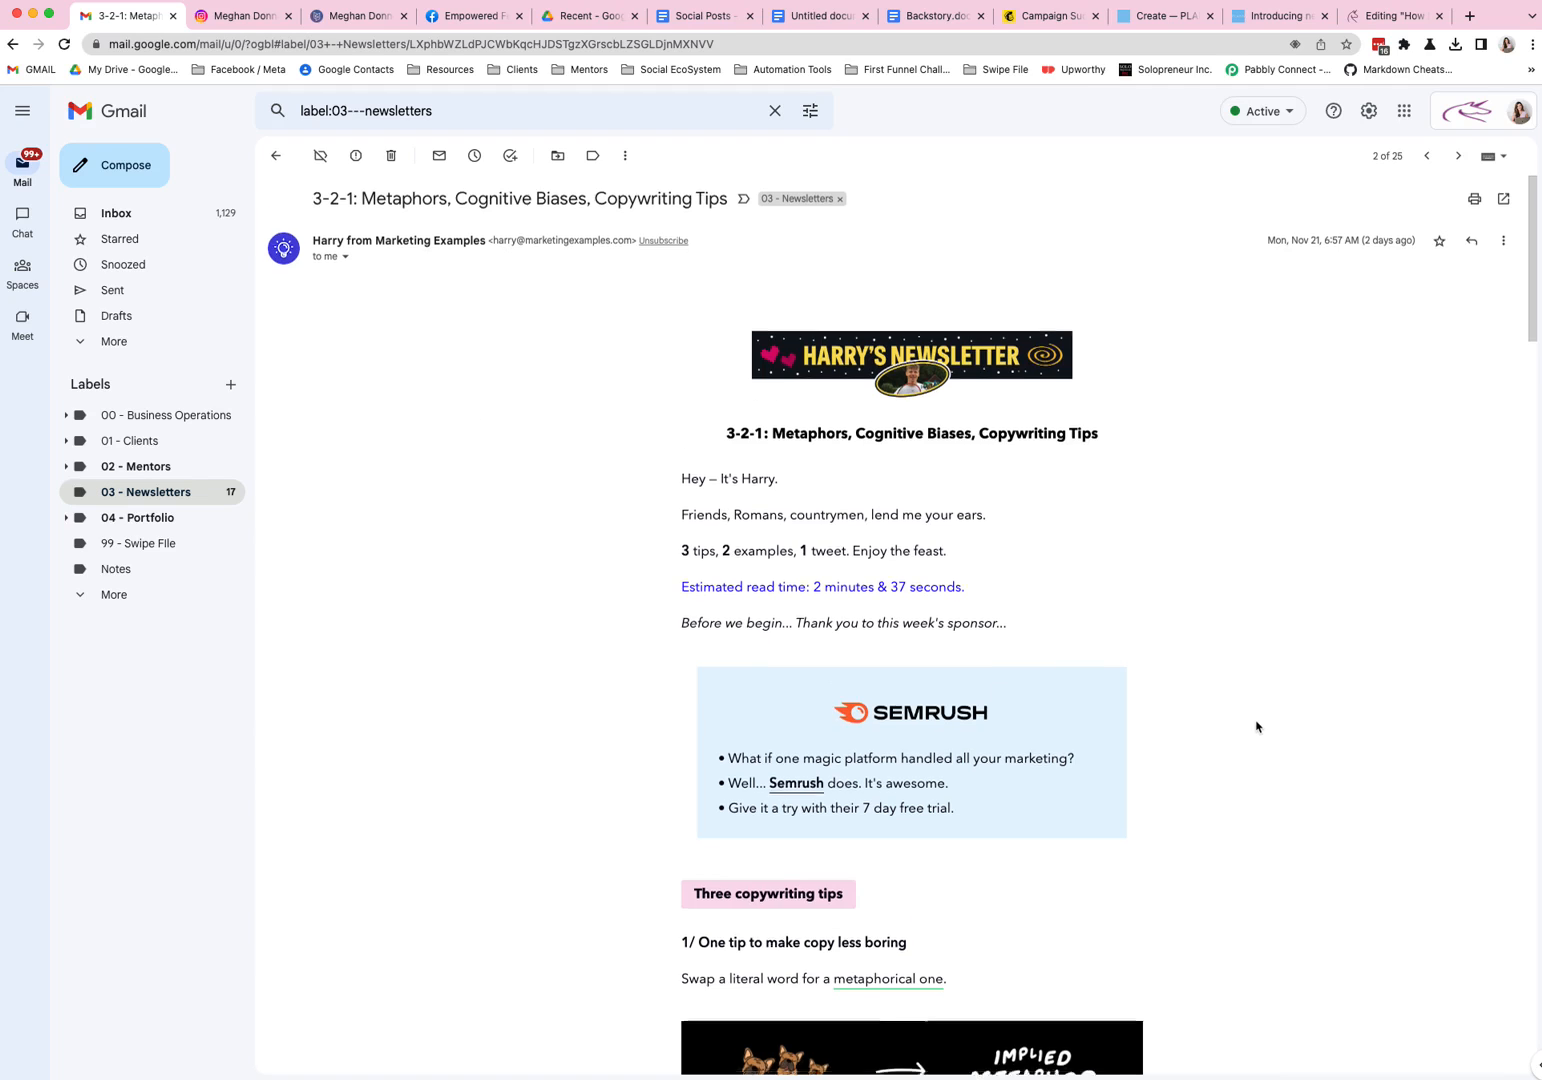
scroll(1256, 726, down, 5)
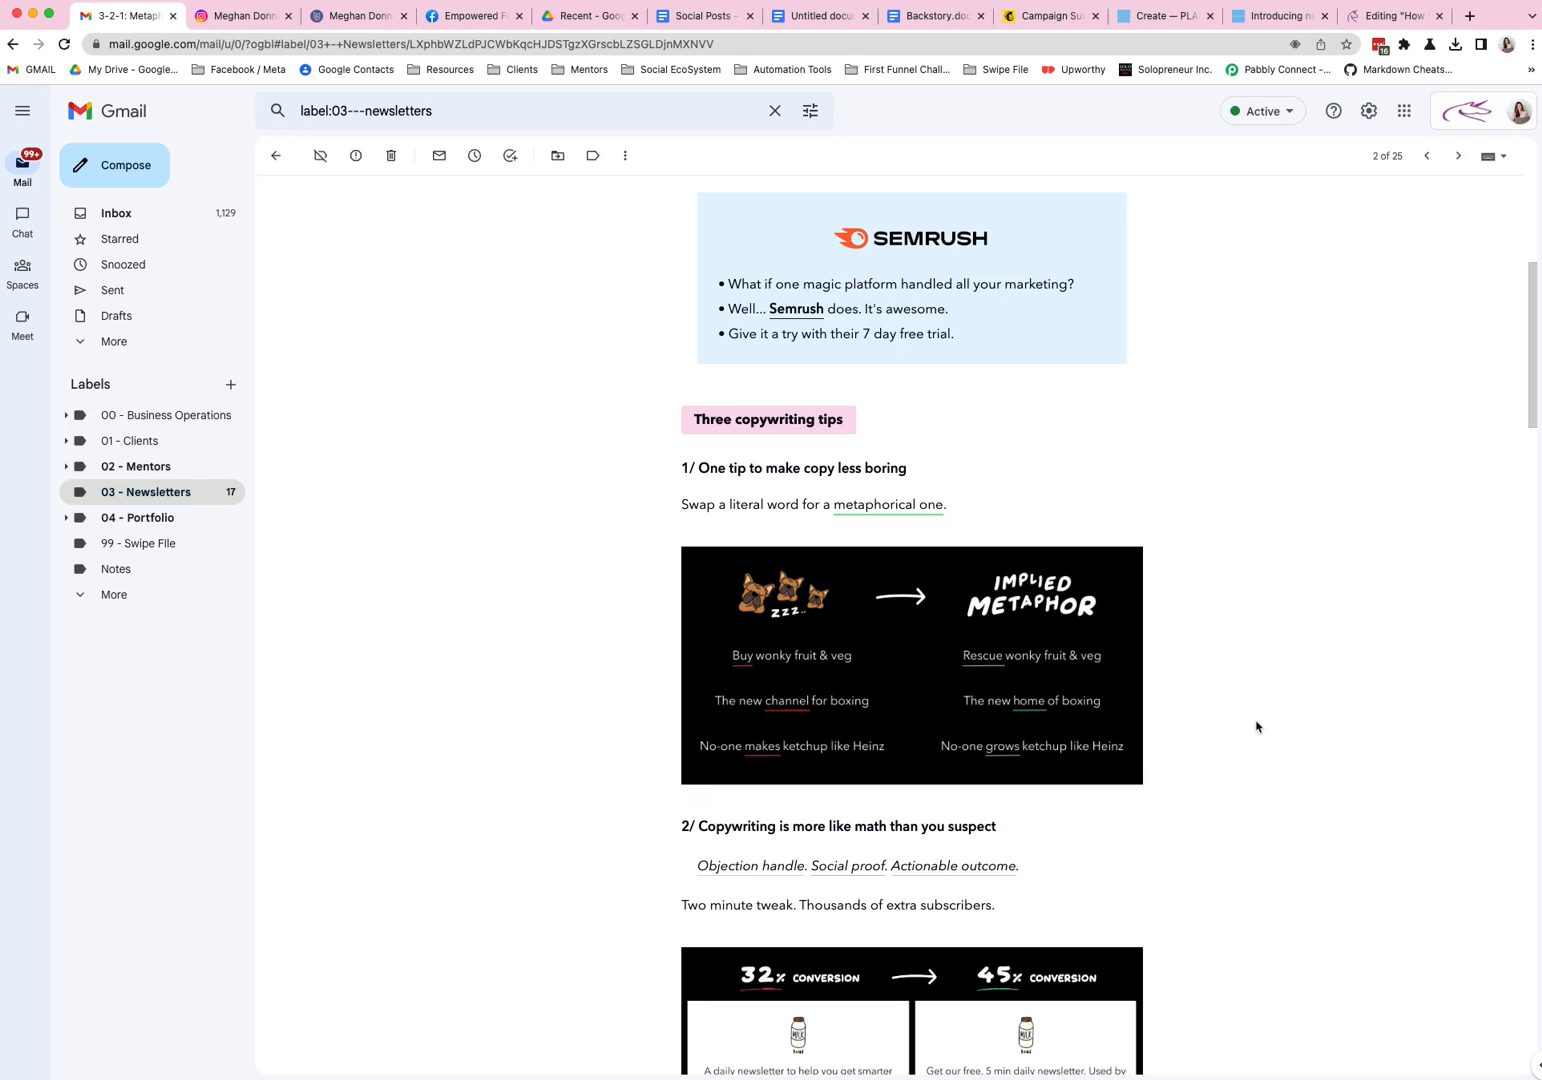
scroll(1256, 726, up, 5)
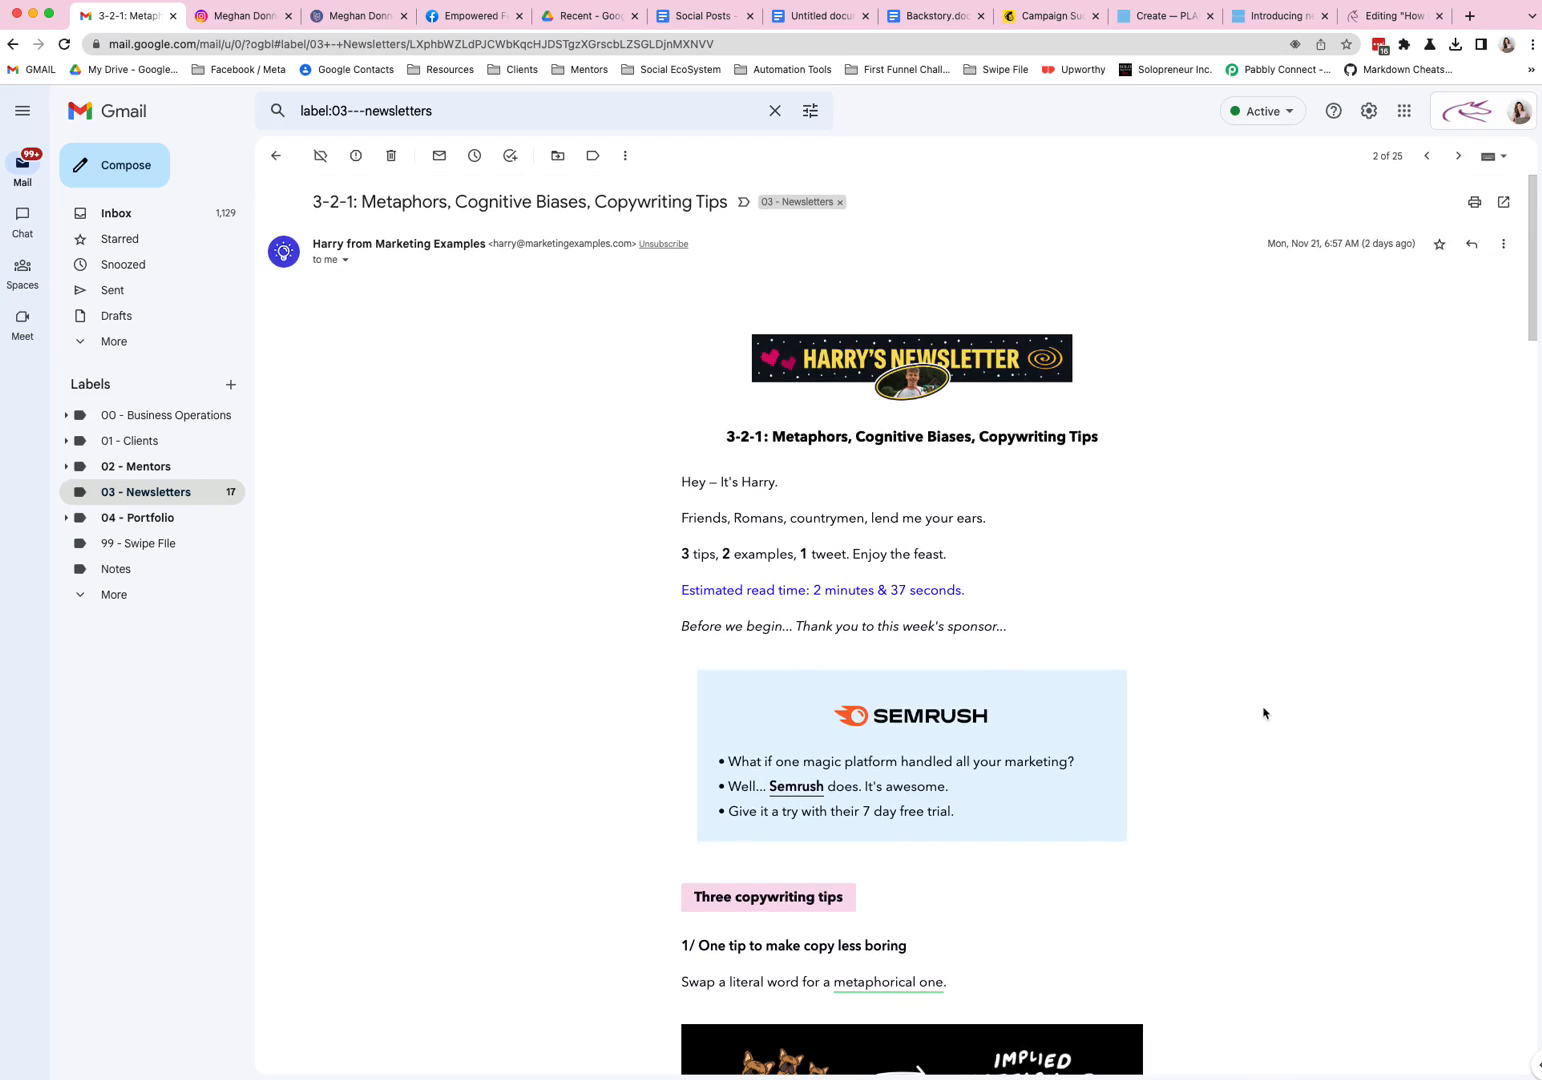
click(275, 155)
click(165, 216)
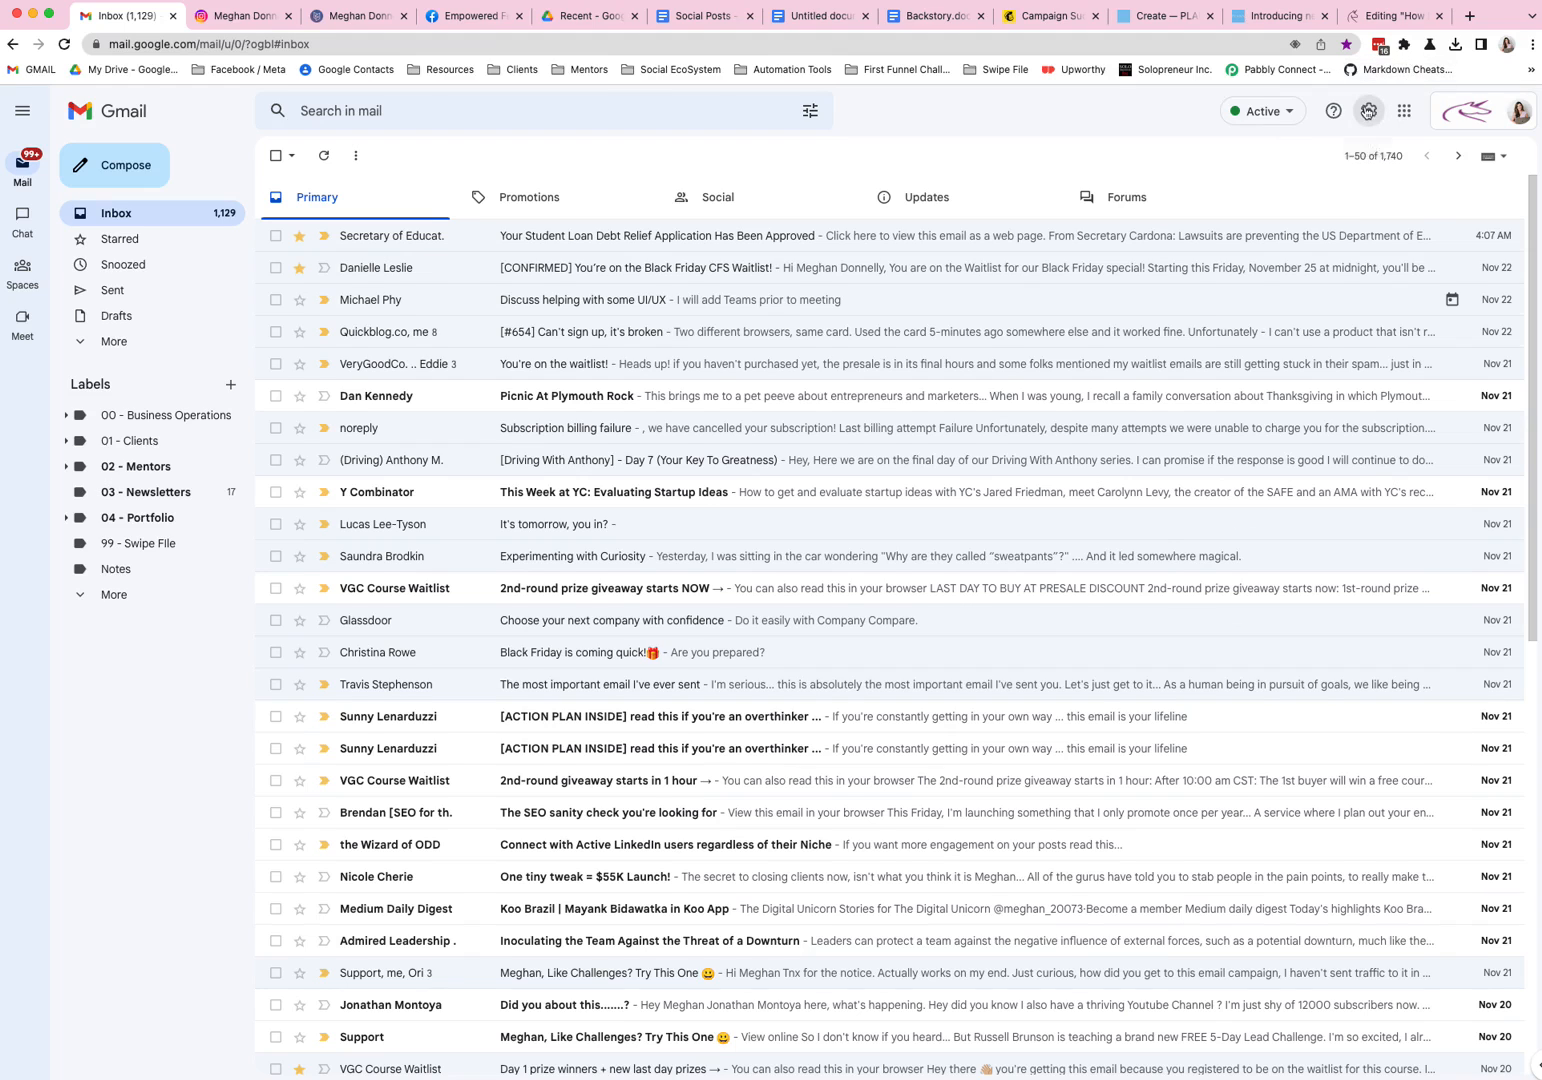
- Open the full Gmail settings and review the list of filters and blocked addresses
click(1368, 111)
click(1404, 195)
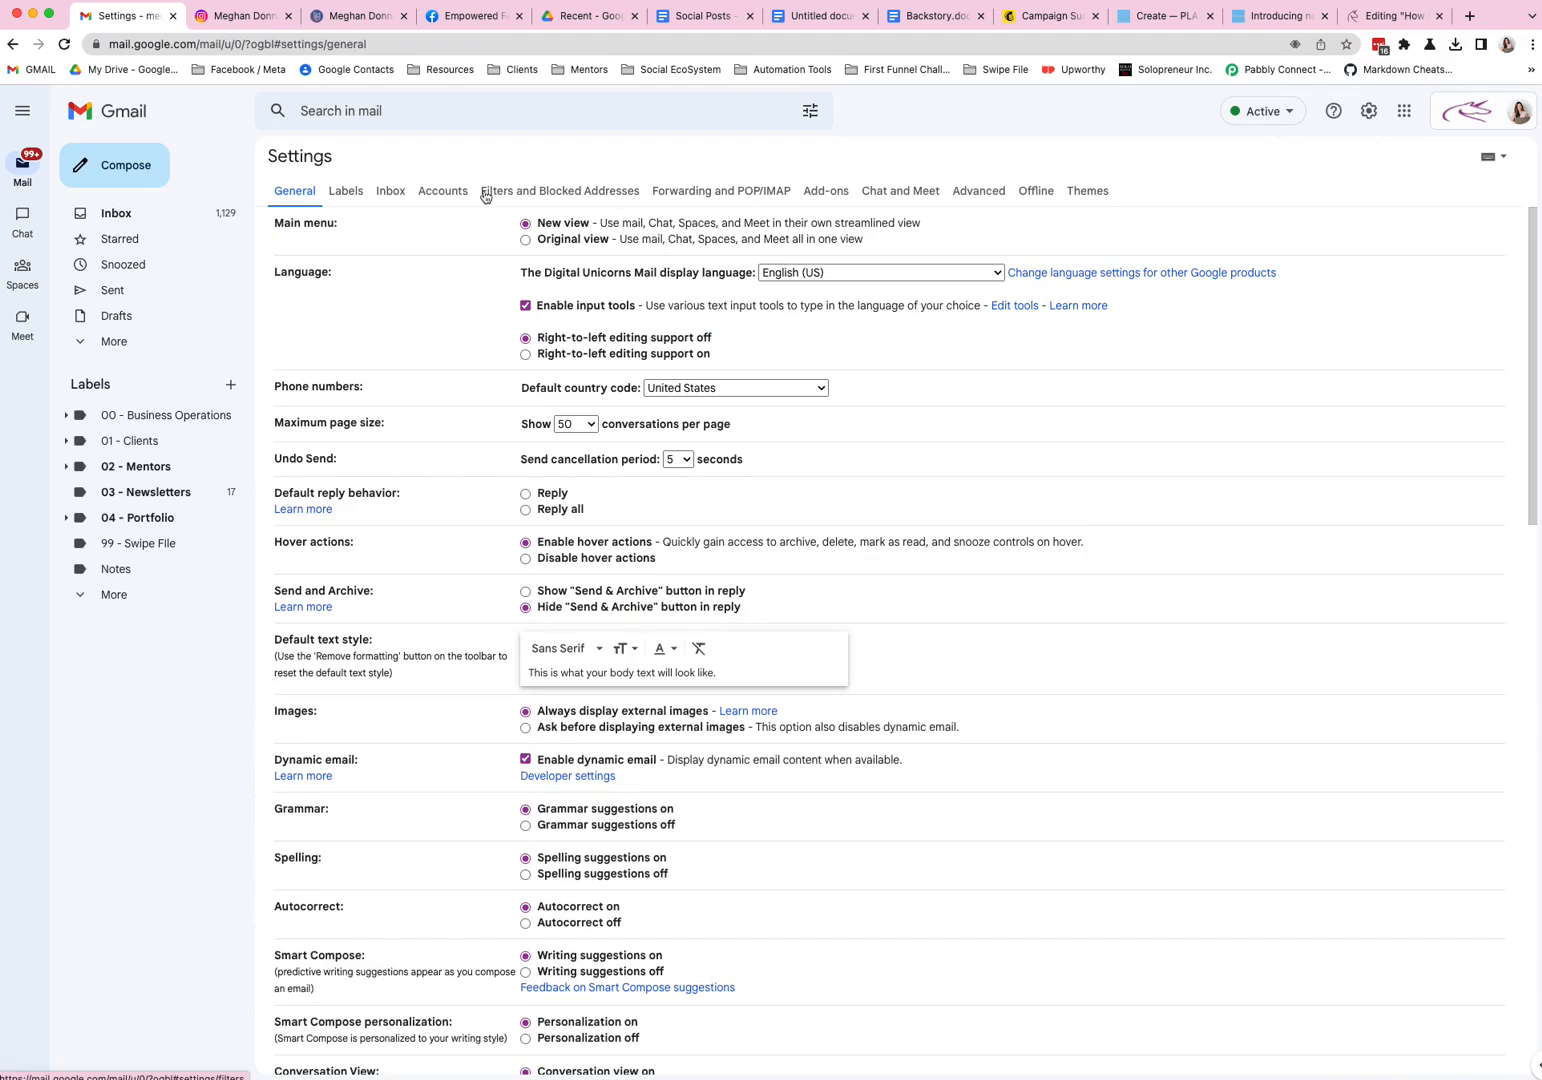
click(561, 197)
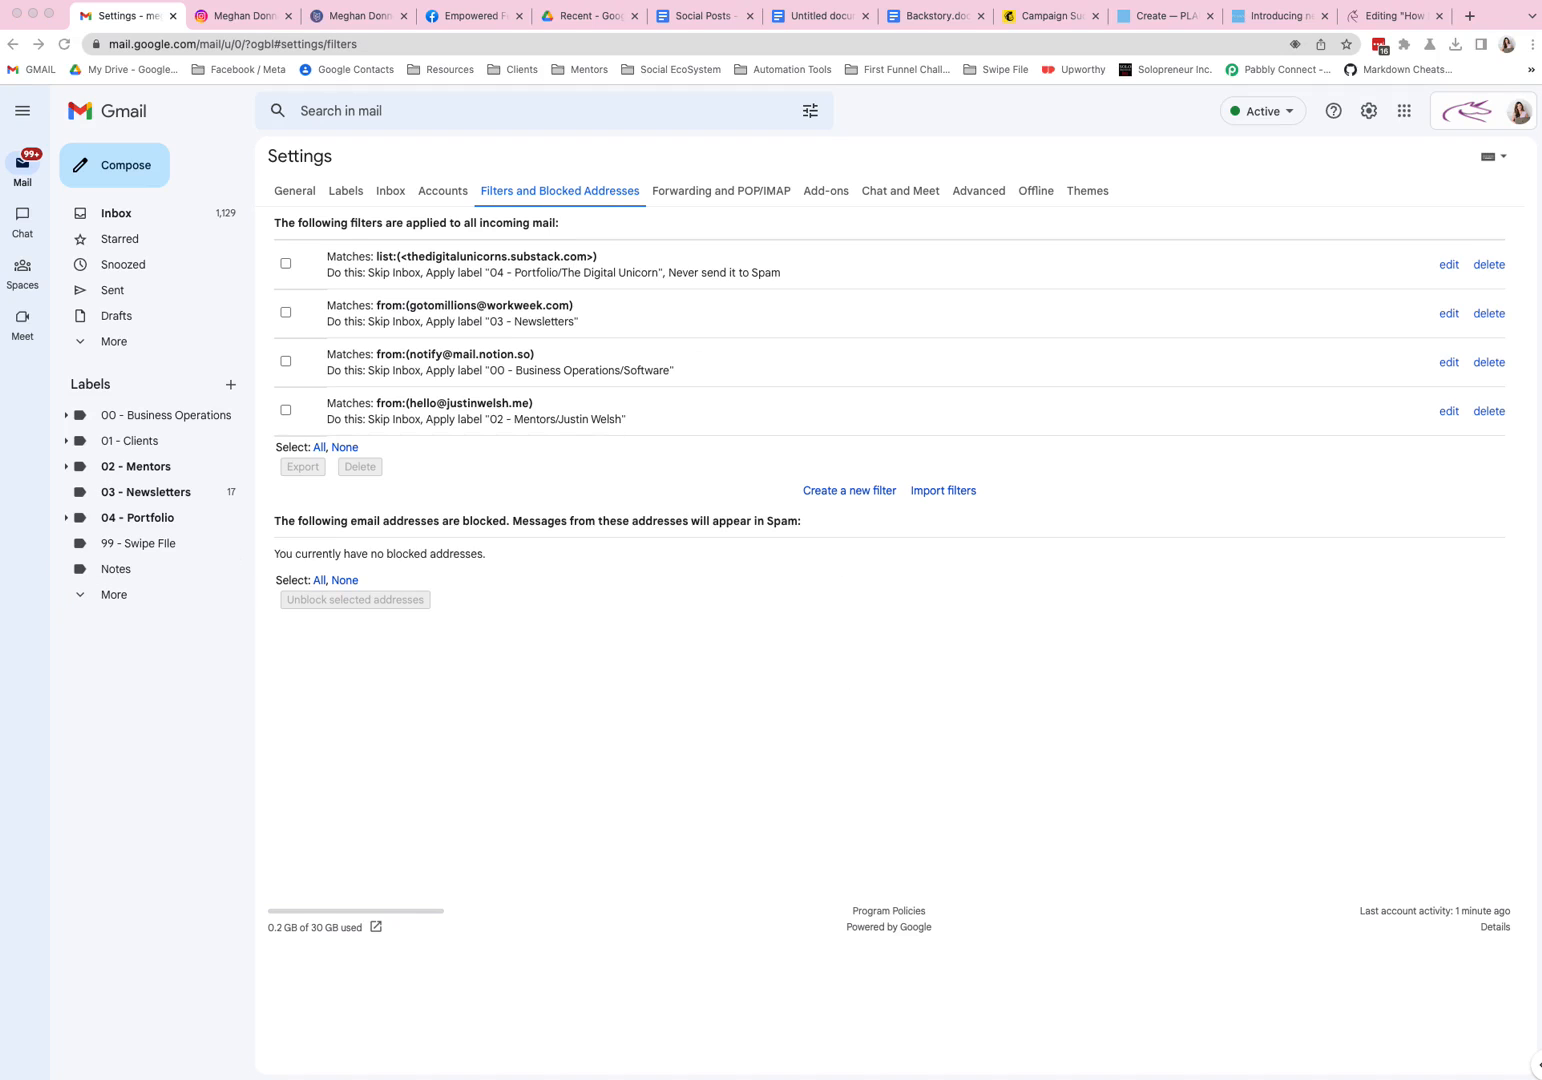
drag(201, 808, 836, 320)
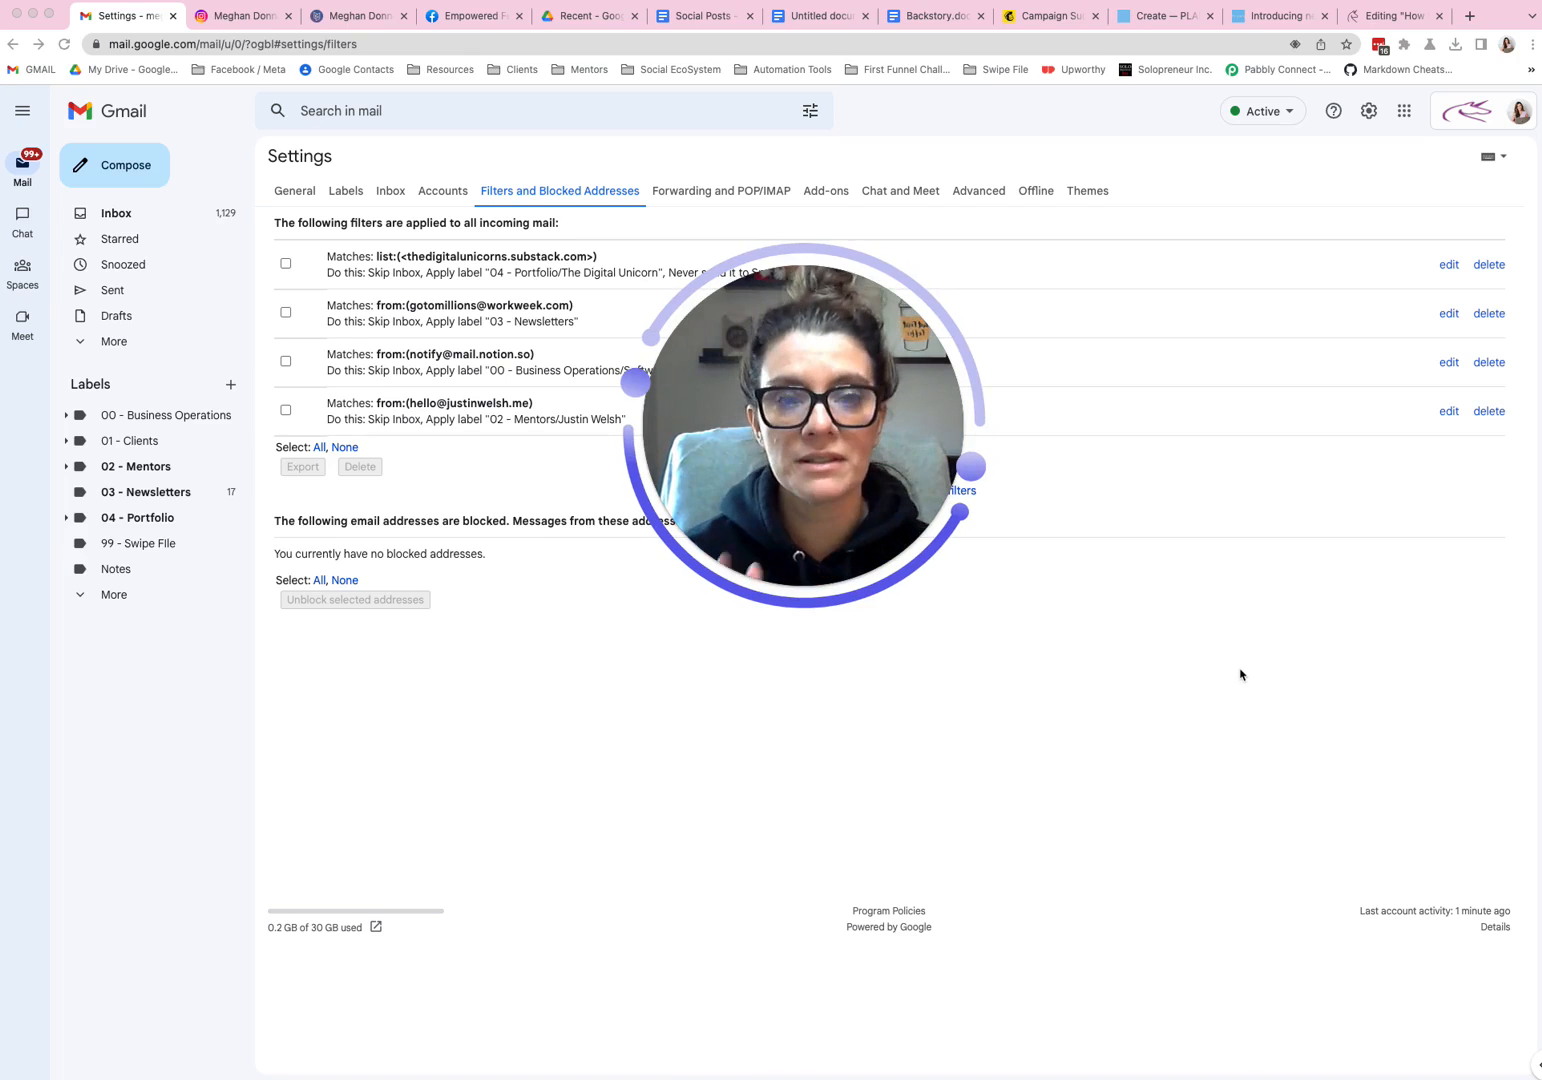